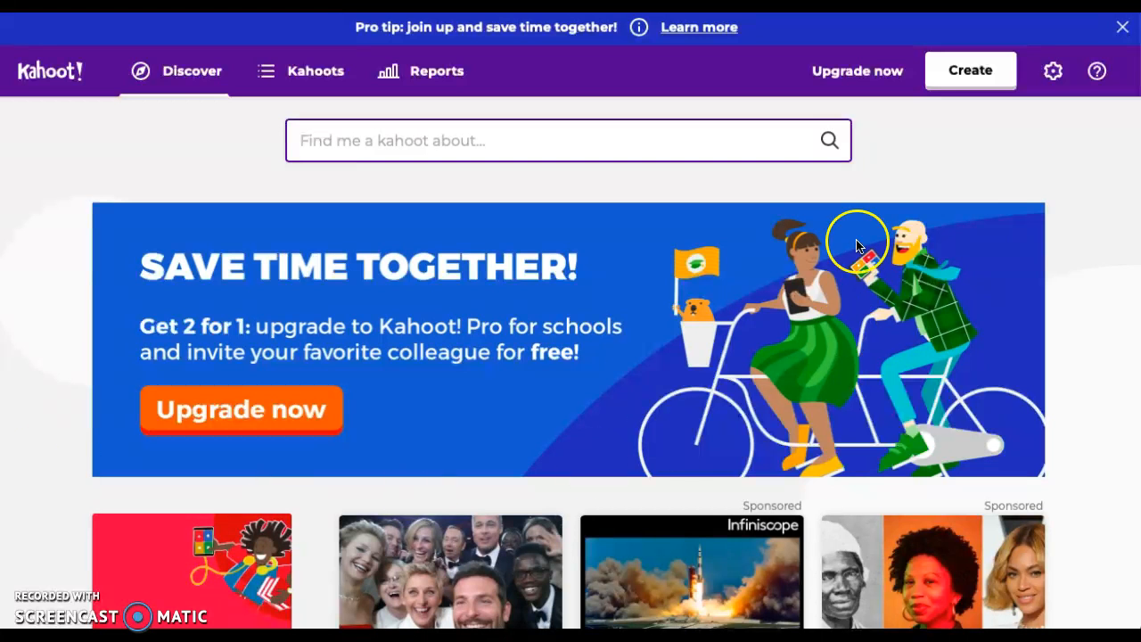
Start creating a new kahoot of the Quiz type.
{"action": "left_click", "coordinate": [971, 73]}
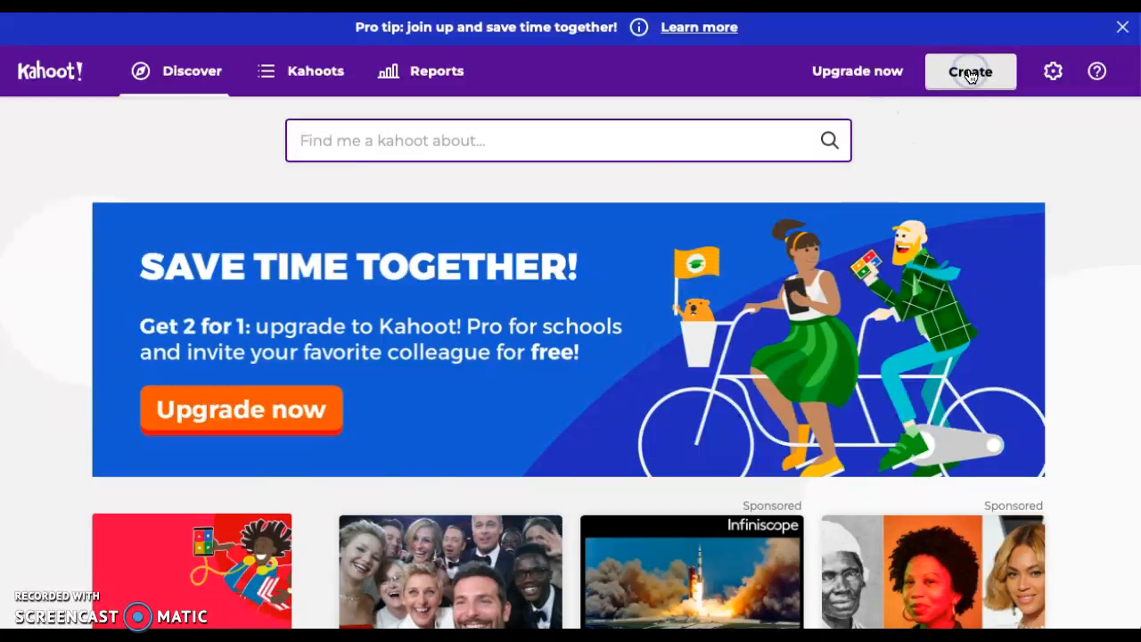
{"action": "left_click", "coordinate": [971, 75]}
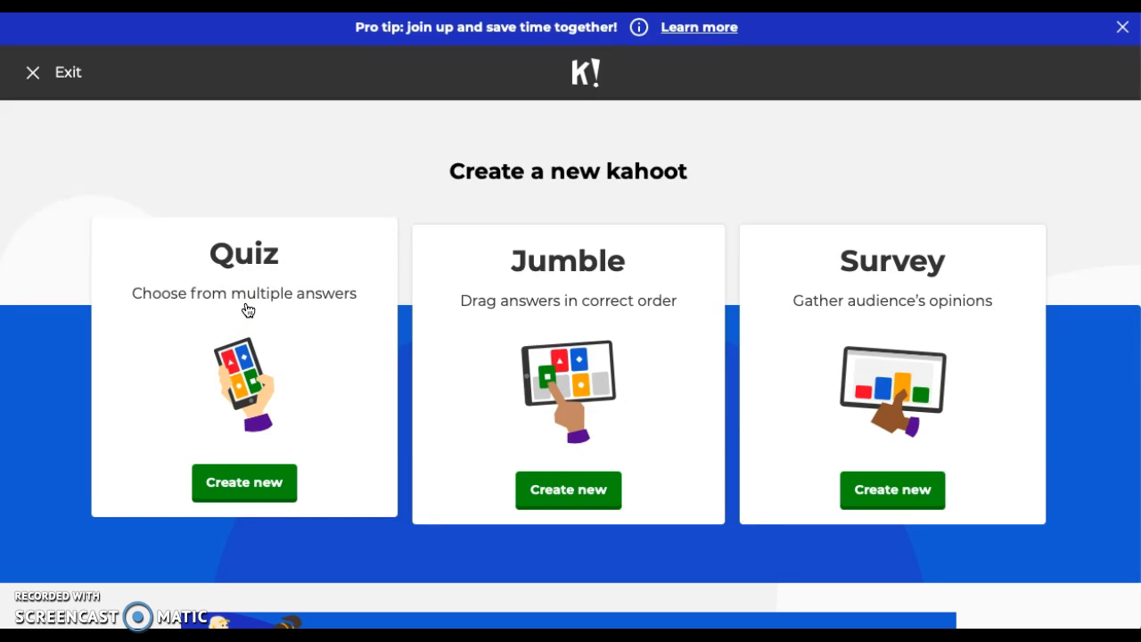
{"action": "left_click", "coordinate": [227, 479]}
{"action": "left_click", "coordinate": [227, 482]}
Title the new quiz "Multiplication".
{"action": "left_click", "coordinate": [254, 122]}
{"action": "type", "text": "M"}
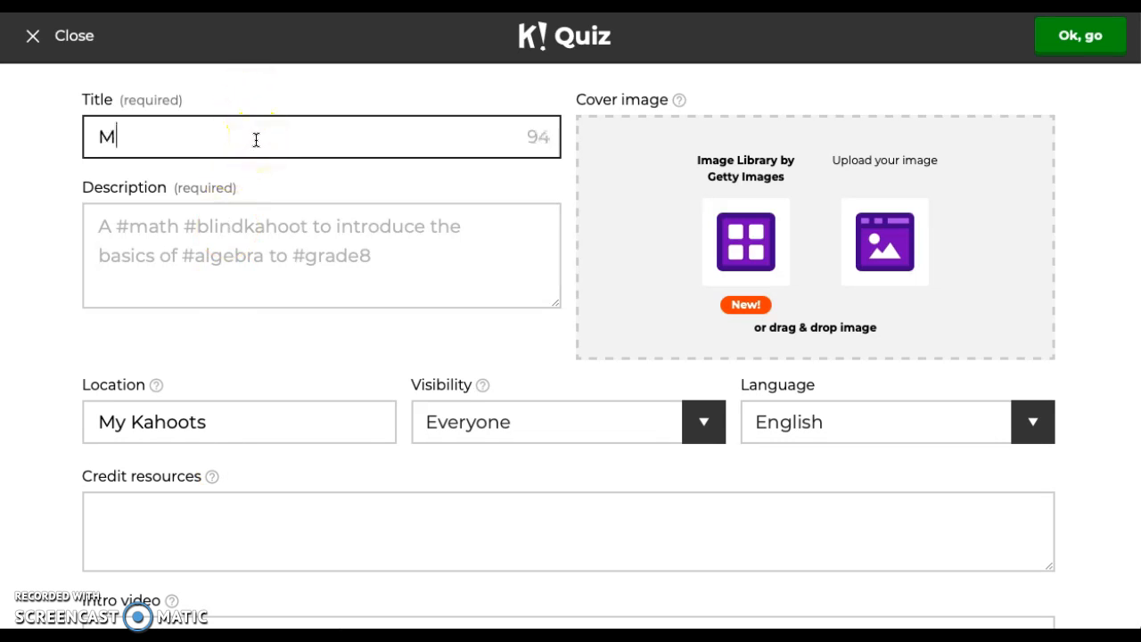
{"action": "type", "text": "utli"}
{"action": "key", "text": "BackSpace"}
{"action": "key", "text": "BackSpace"}
{"action": "key", "text": "BackSpace"}
{"action": "type", "text": "ltiplication"}
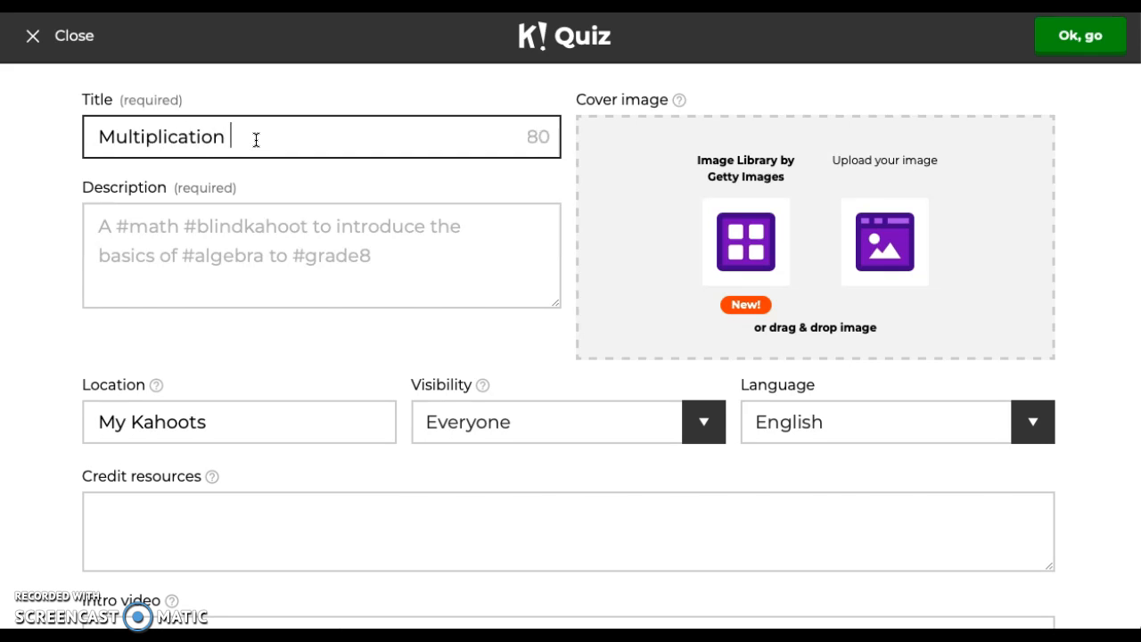
Enter "Multiplication review" as the quiz description.
{"action": "left_click", "coordinate": [223, 241]}
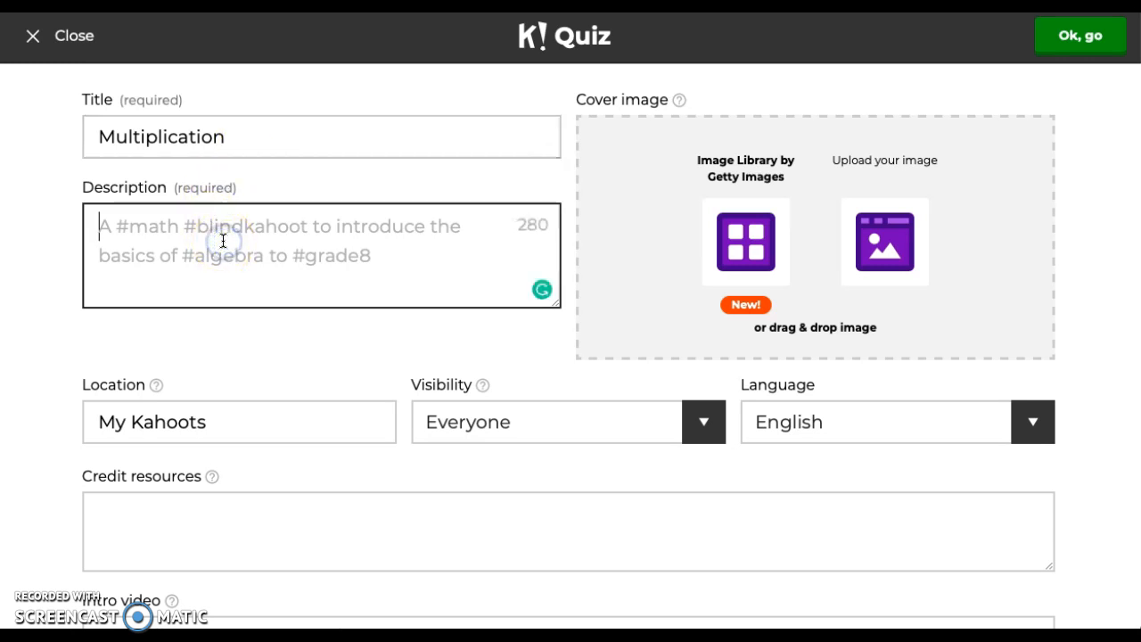
{"action": "type", "text": "Multiplication "}
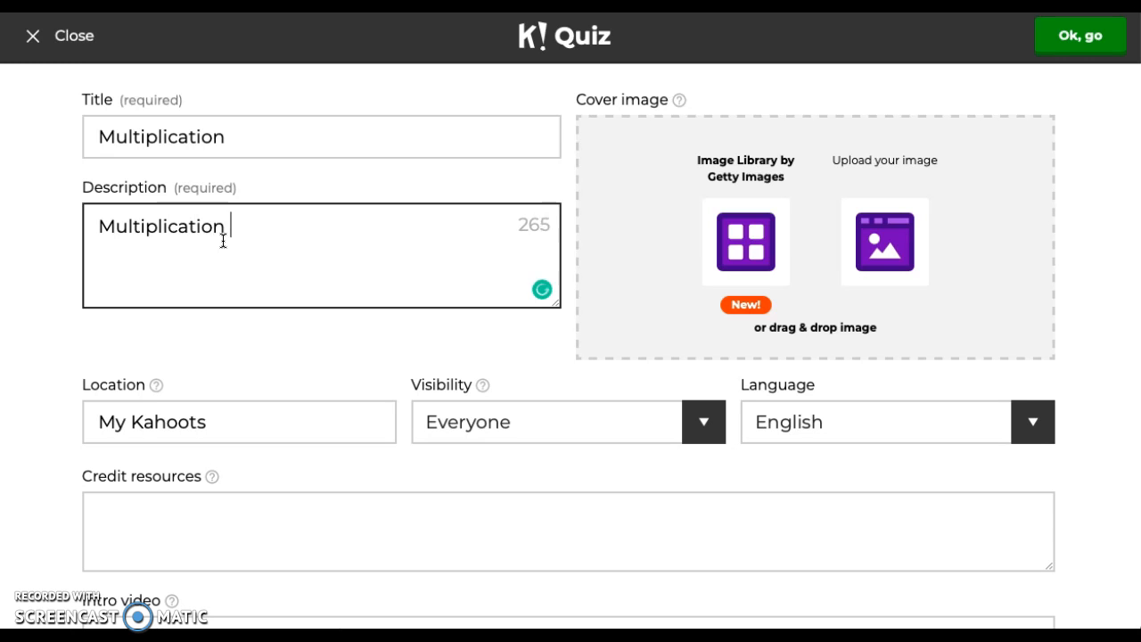
{"action": "type", "text": "review"}
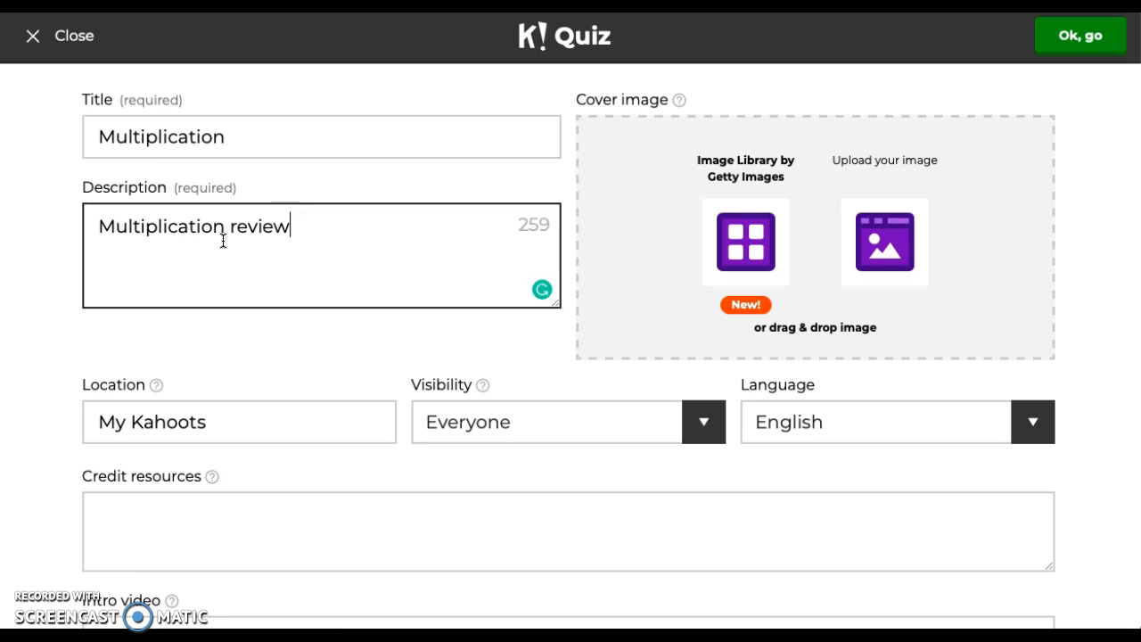
Review the quiz's location, visibility, credit resources and intro video settings without changing them.
{"action": "left_click", "coordinate": [193, 423]}
{"action": "left_click", "coordinate": [441, 424]}
{"action": "left_click", "coordinate": [444, 424]}
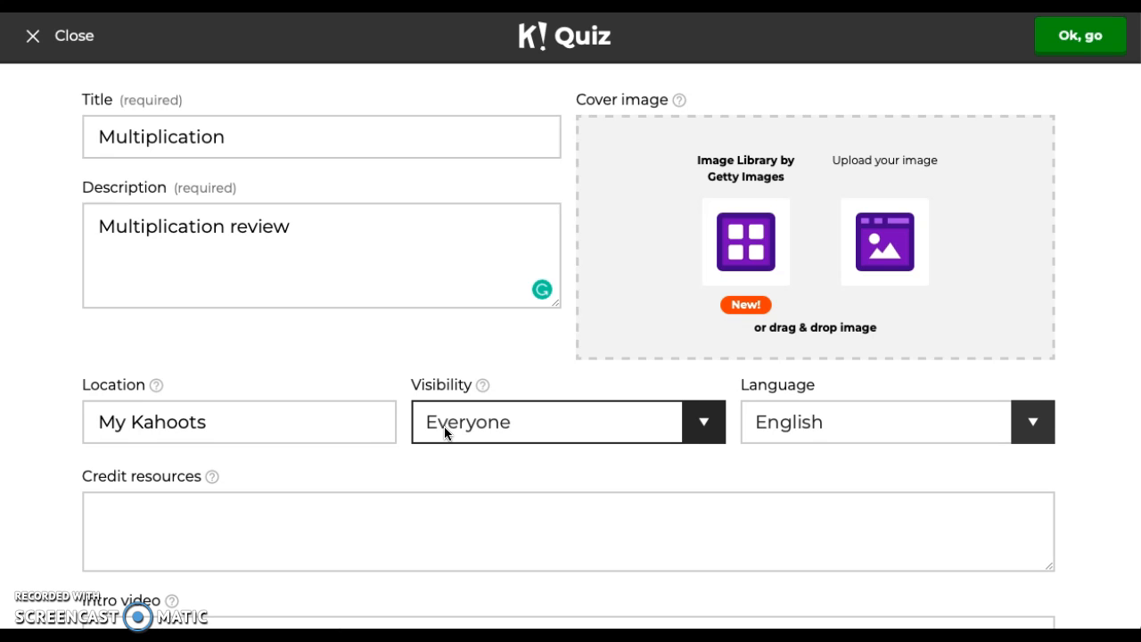
{"action": "left_click", "coordinate": [347, 543]}
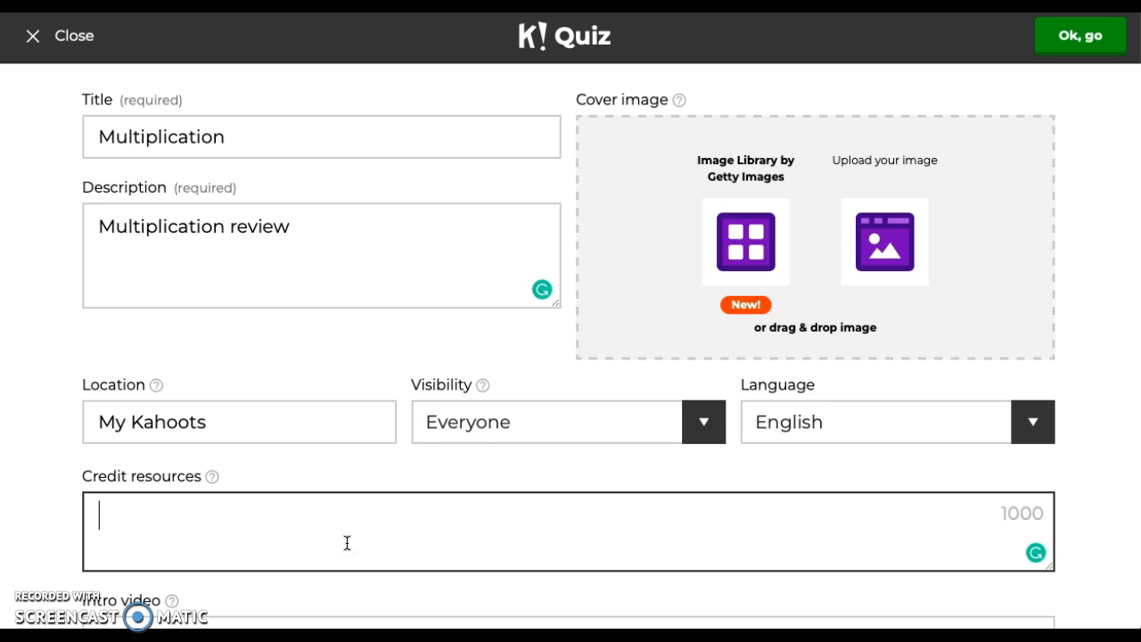
{"action": "scroll", "coordinate": [346, 543], "scroll_direction": "down", "scroll_amount": 1}
{"action": "left_click", "coordinate": [424, 563]}
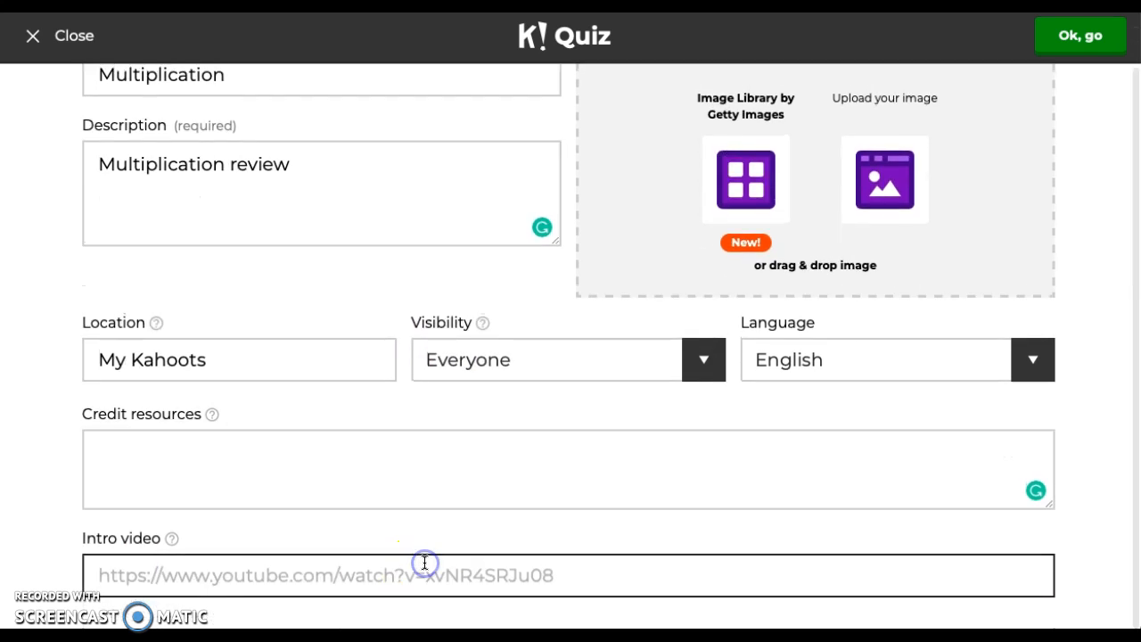
{"action": "scroll", "coordinate": [424, 562], "scroll_direction": "up", "scroll_amount": 1}
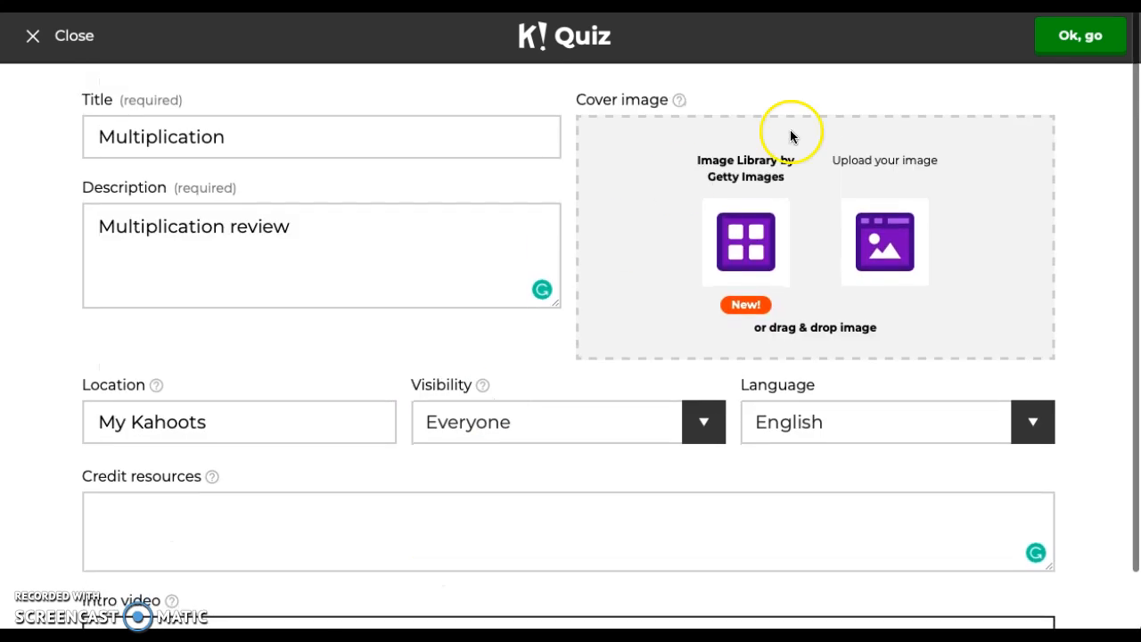
Confirm the quiz details and skip adding a cover image.
{"action": "left_click", "coordinate": [1099, 35]}
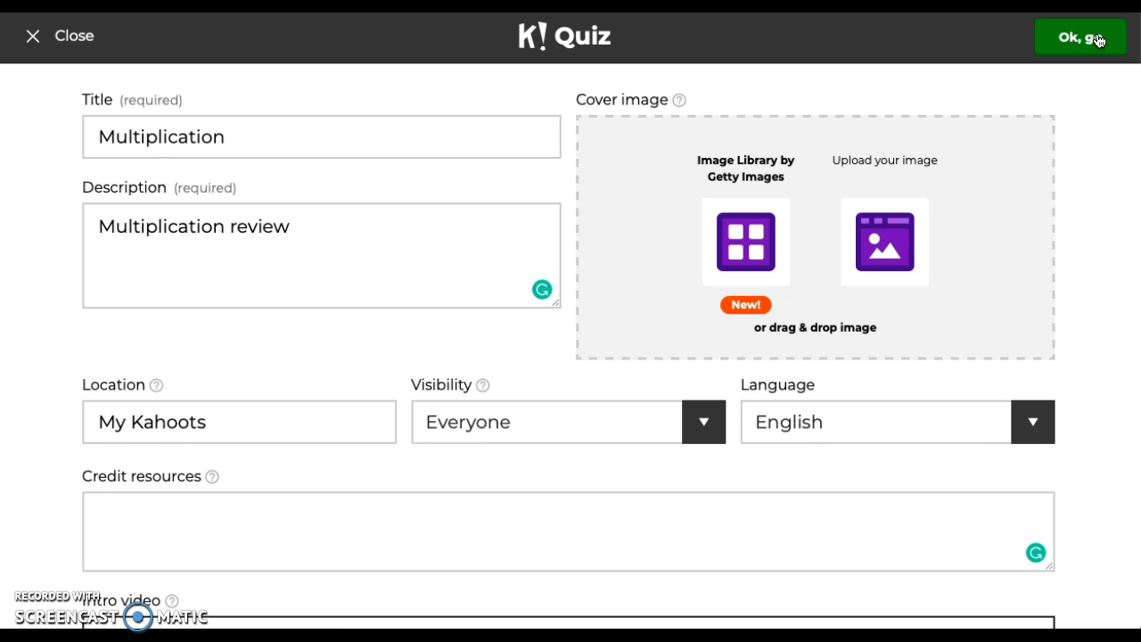
{"action": "left_click", "coordinate": [1099, 40]}
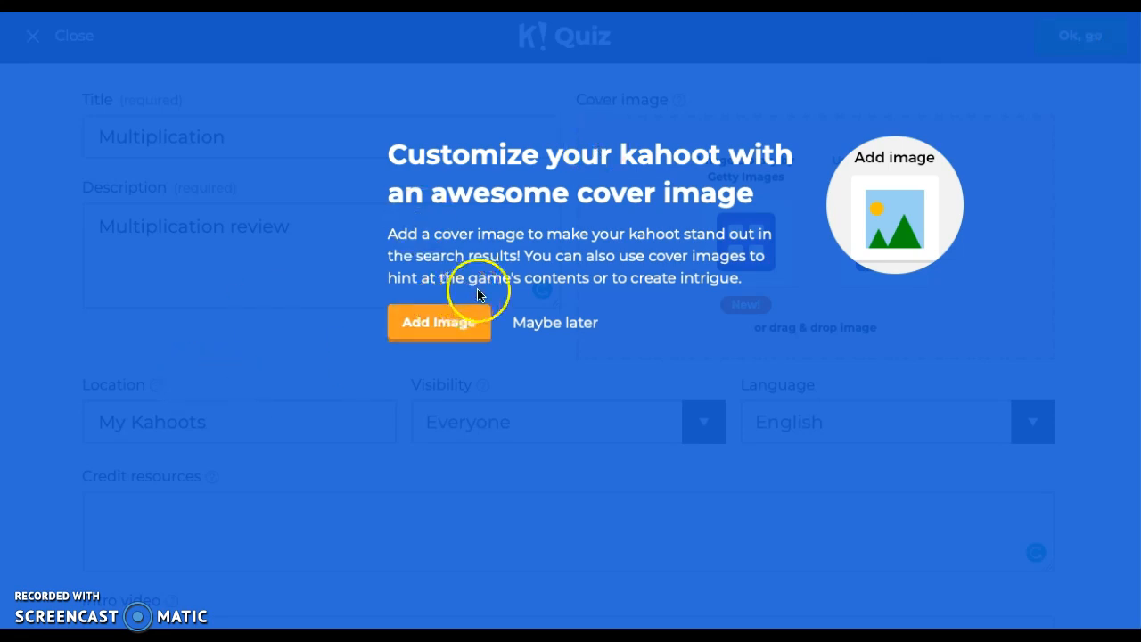
{"action": "left_click", "coordinate": [532, 321]}
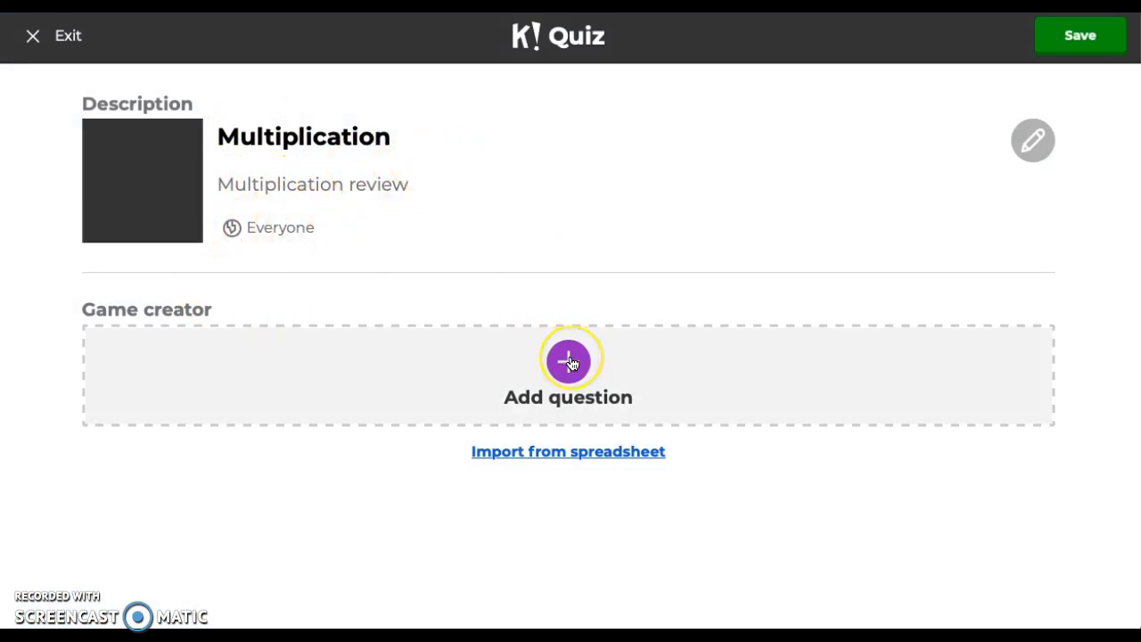
Add a first question reading "What is 5x3?" with a 20 sec time limit.
{"action": "left_click", "coordinate": [571, 363]}
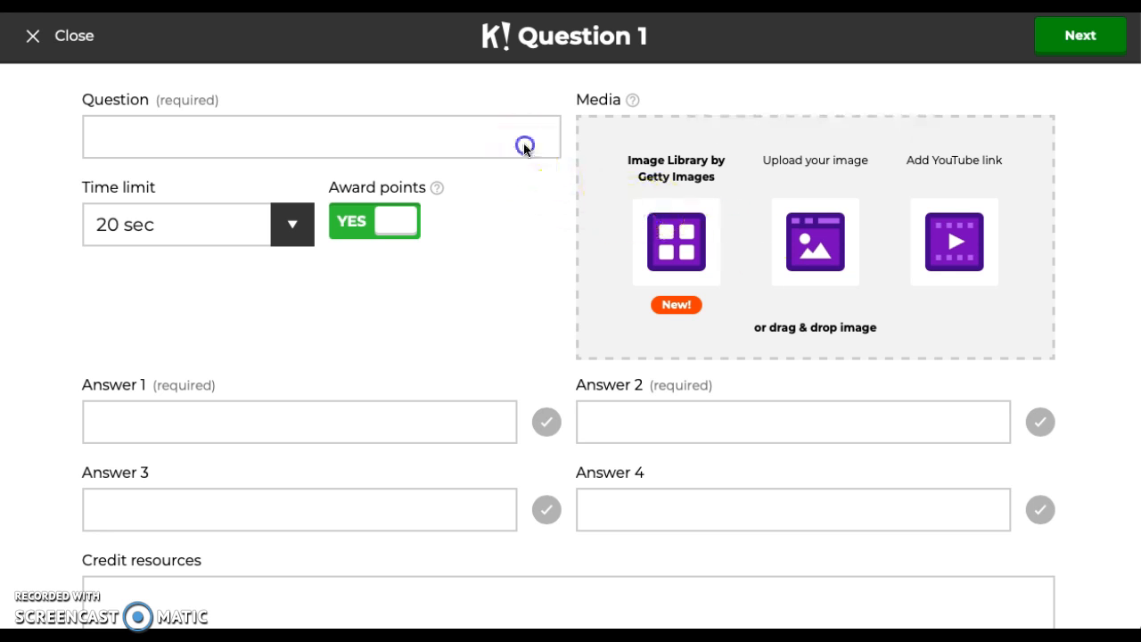
{"action": "left_click", "coordinate": [360, 132]}
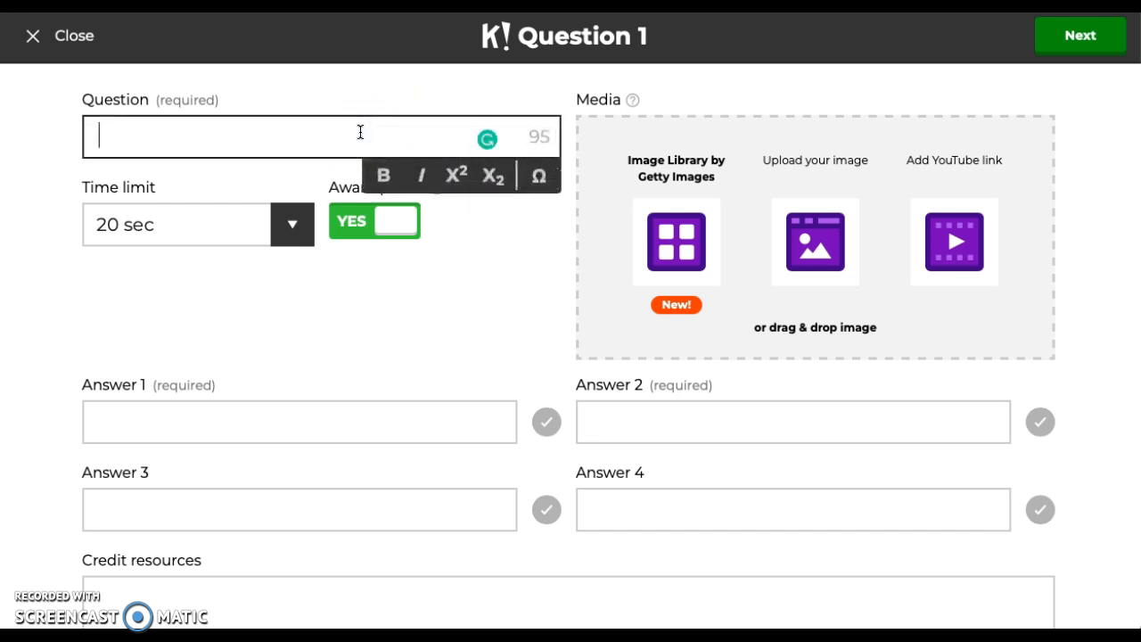
{"action": "type", "text": "What is 5"}
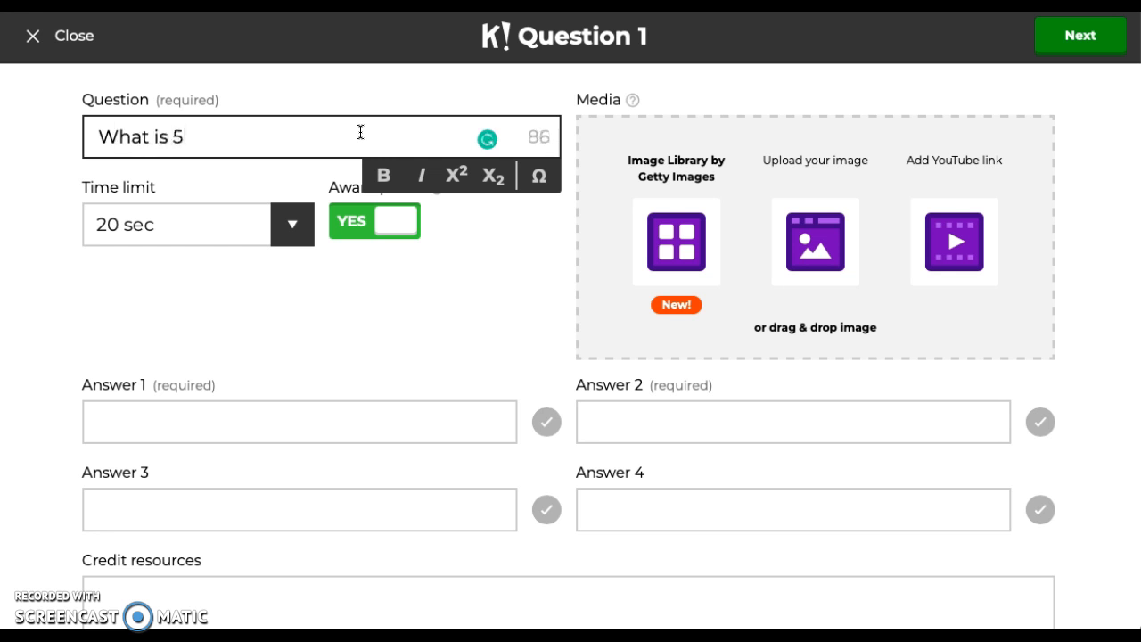
{"action": "type", "text": "x3?"}
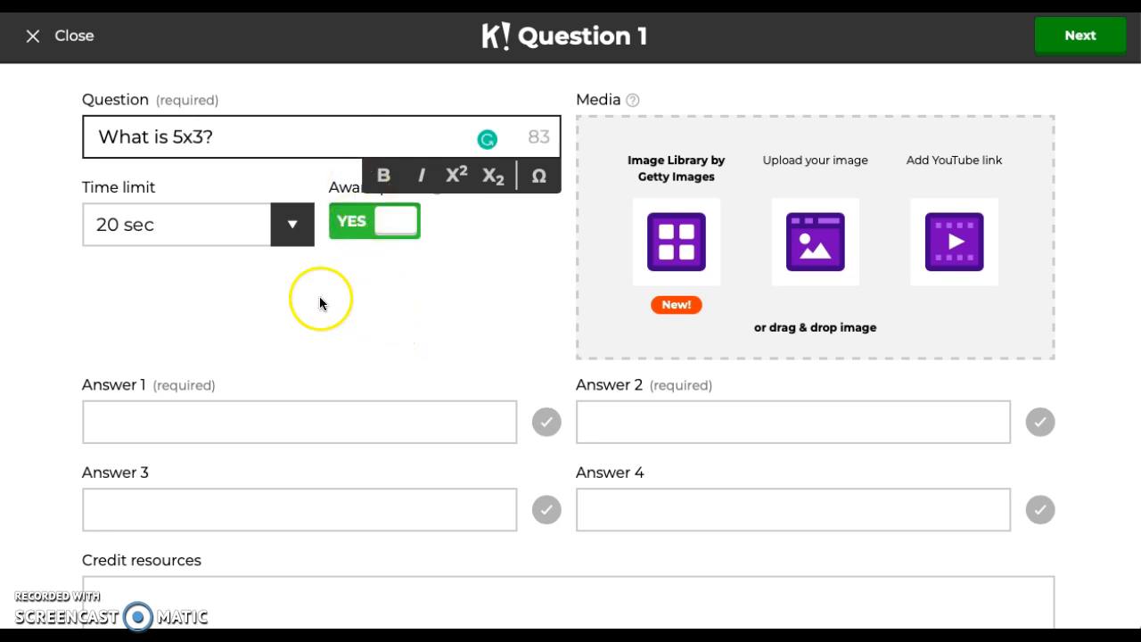
{"action": "left_click", "coordinate": [282, 232]}
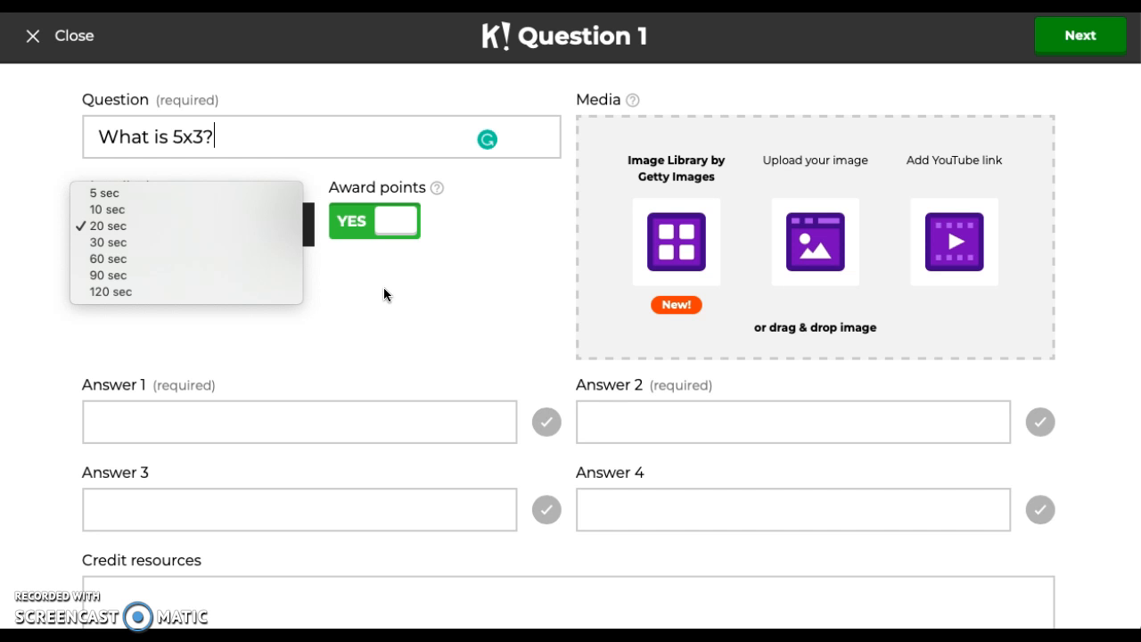
{"action": "left_click", "coordinate": [186, 227]}
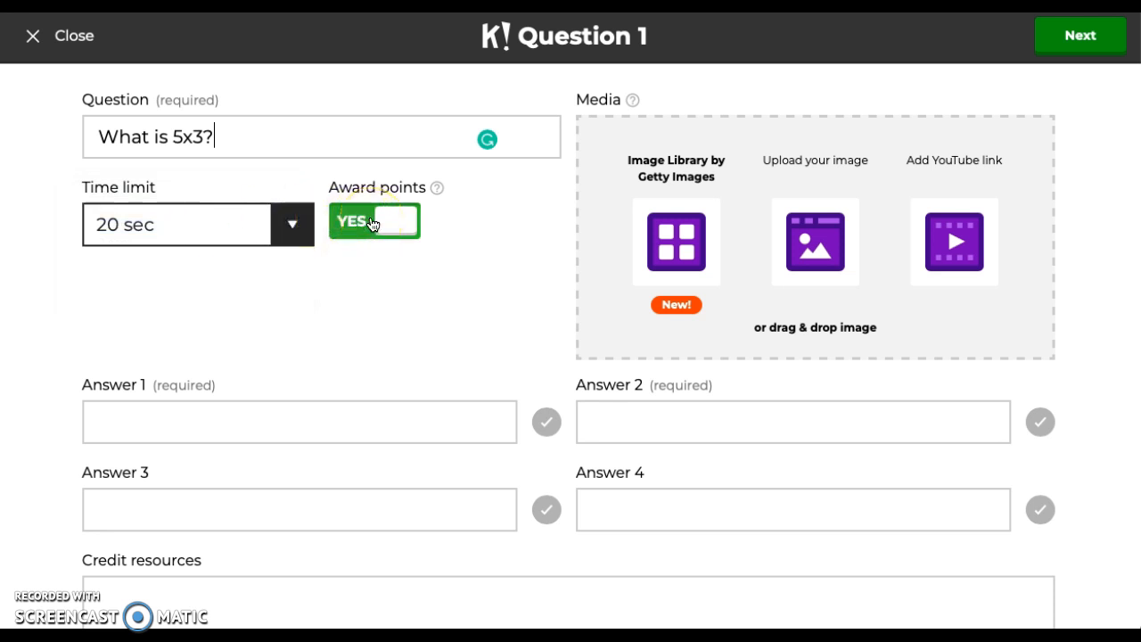
Fill in answers 1 to 4 as 12, 16, 15 and 21, and finish the question with 15 marked correct.
{"action": "left_click", "coordinate": [250, 421]}
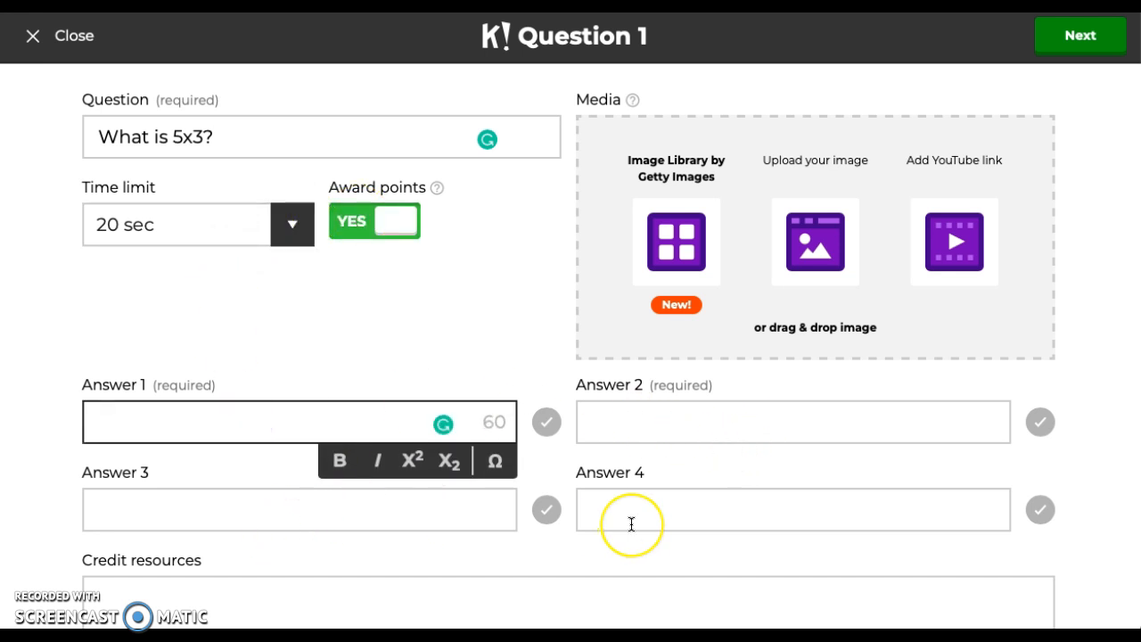
{"action": "scroll", "coordinate": [629, 524], "scroll_direction": "down", "scroll_amount": 1}
{"action": "type", "text": "12"}
{"action": "left_click", "coordinate": [683, 364]}
{"action": "type", "text": "16"}
{"action": "left_click", "coordinate": [458, 450]}
{"action": "type", "text": "15"}
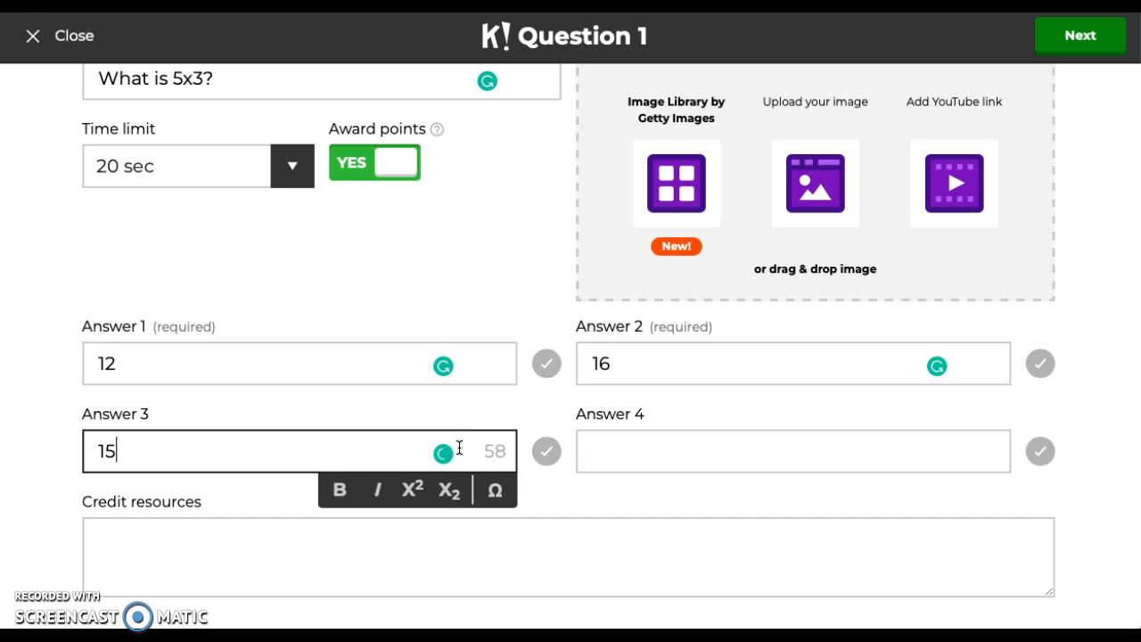
{"action": "left_click", "coordinate": [747, 453]}
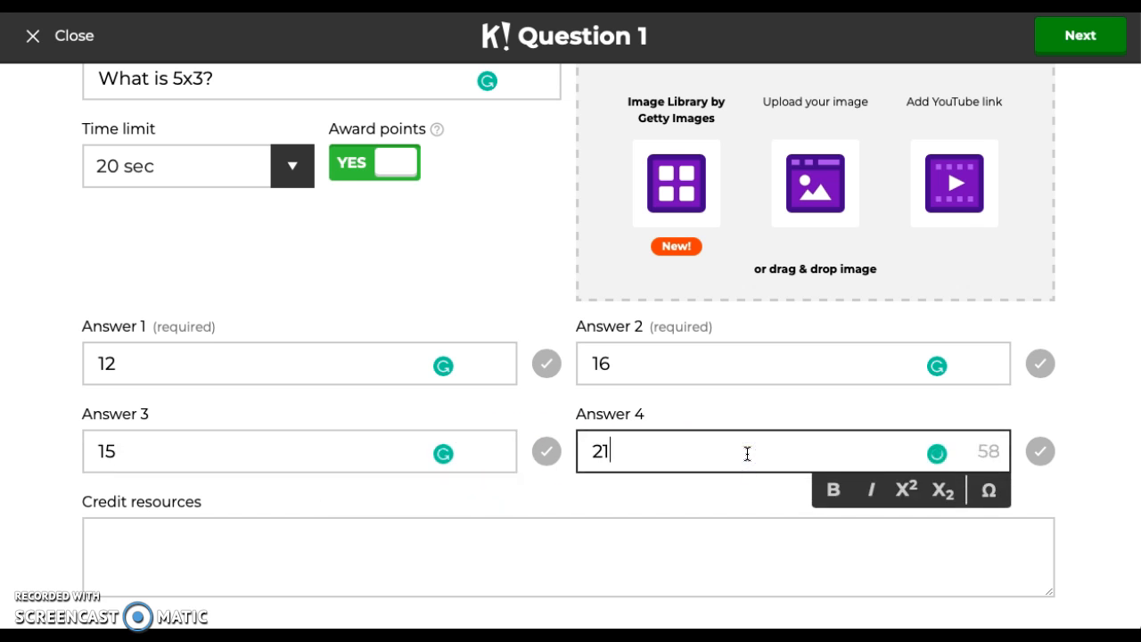
{"action": "left_click", "coordinate": [545, 451]}
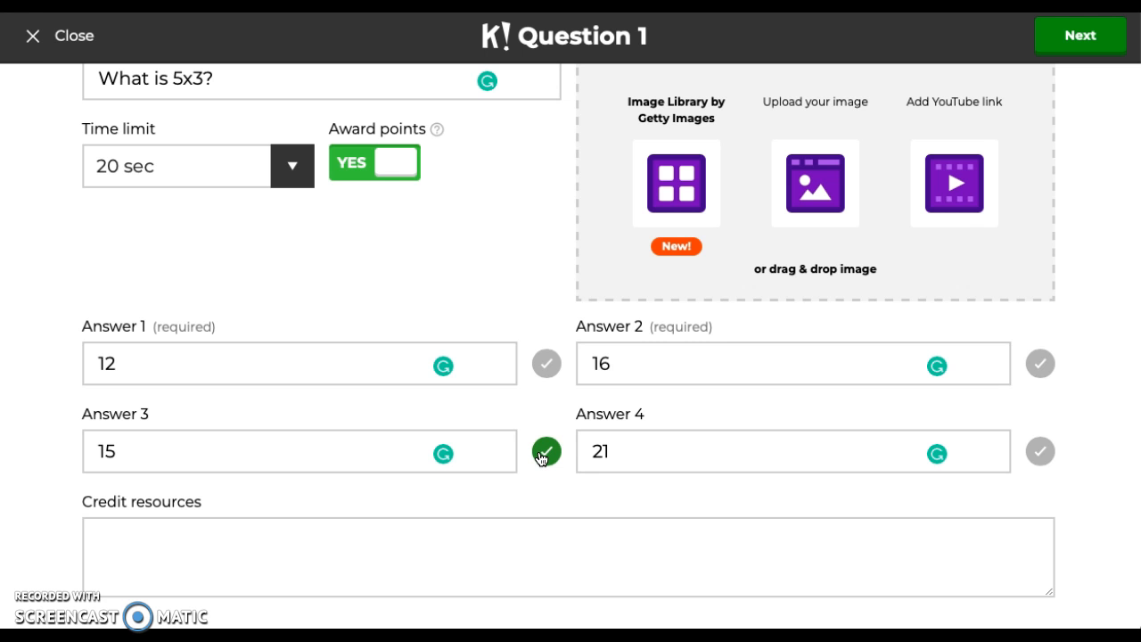
{"action": "left_click", "coordinate": [1067, 34]}
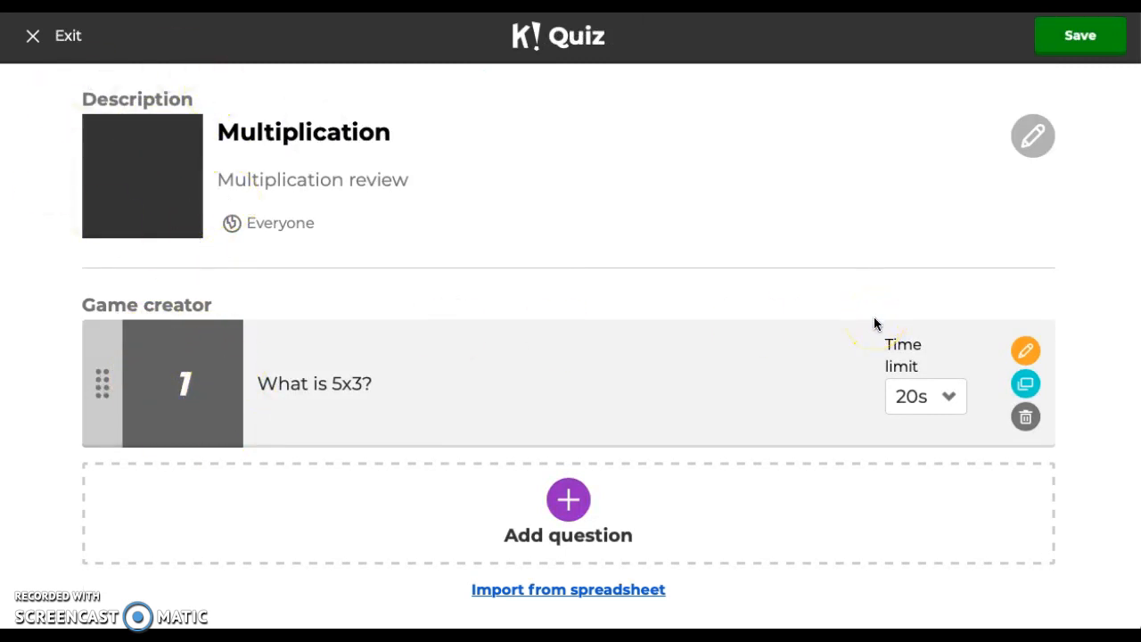
Inspect the first question's time limit choices and its editing form, and return to the quiz overview.
{"action": "left_click", "coordinate": [950, 399]}
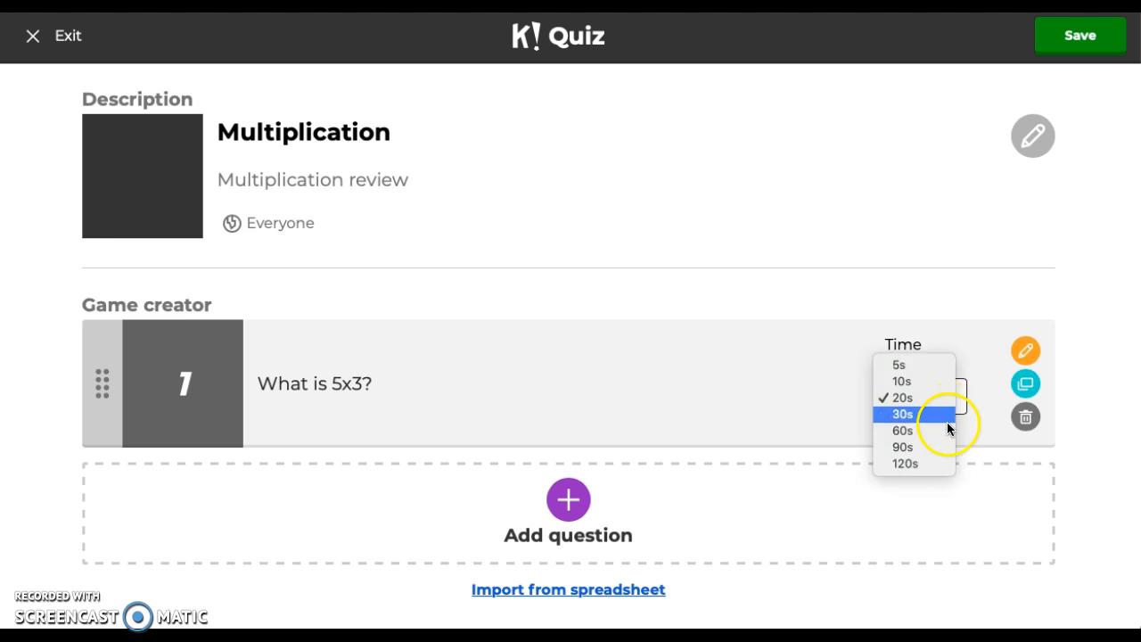
{"action": "left_click", "coordinate": [980, 374]}
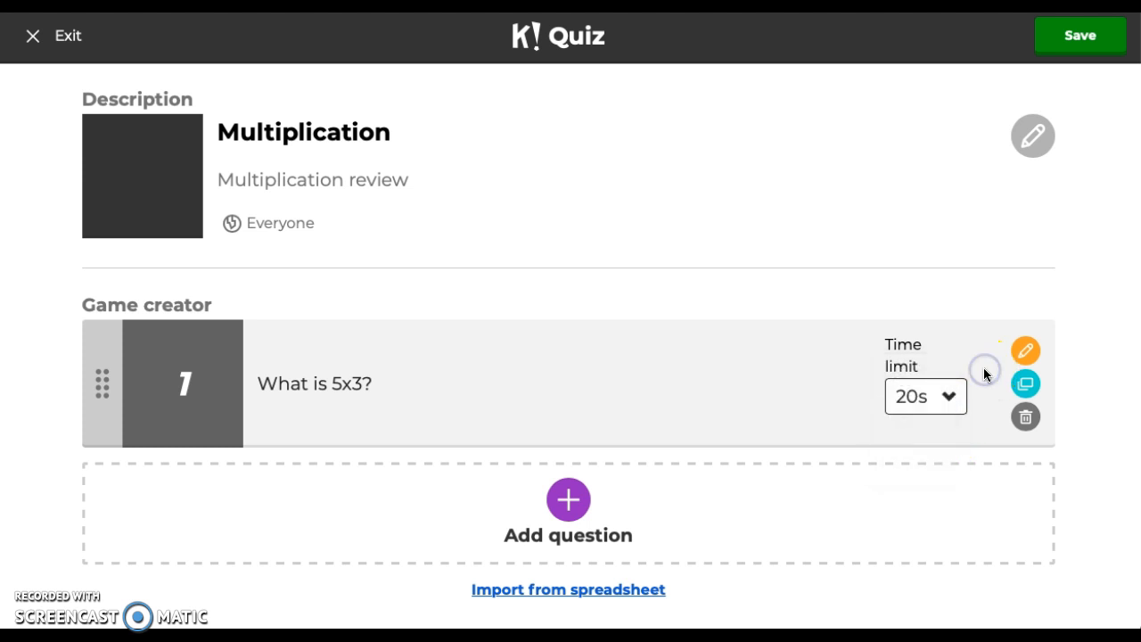
{"action": "left_click", "coordinate": [1024, 353]}
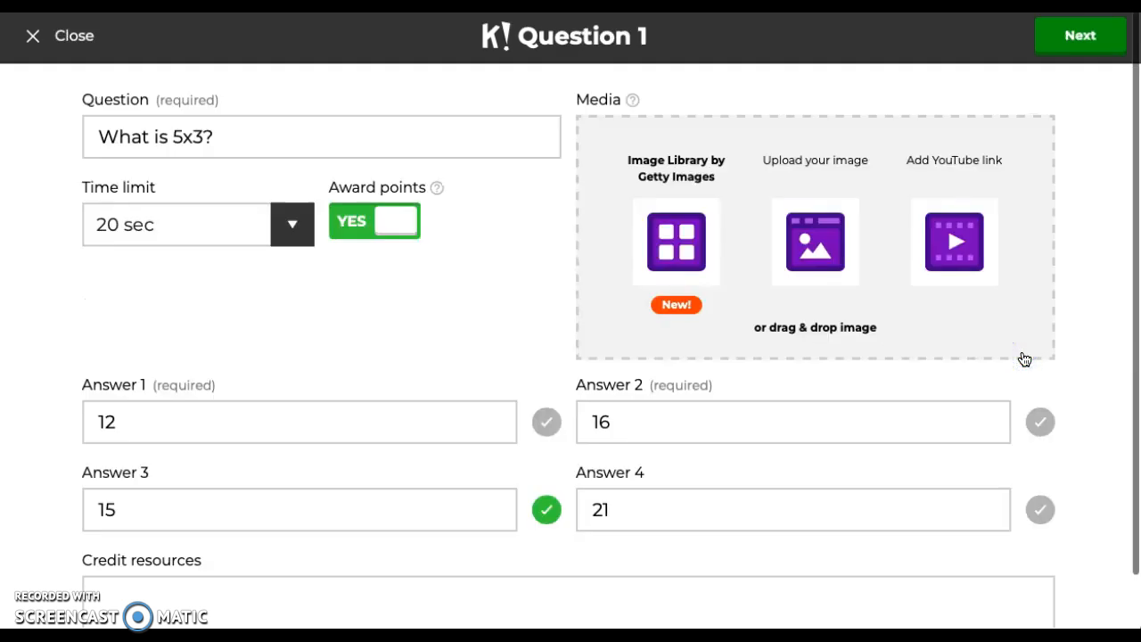
{"action": "left_click", "coordinate": [1115, 35]}
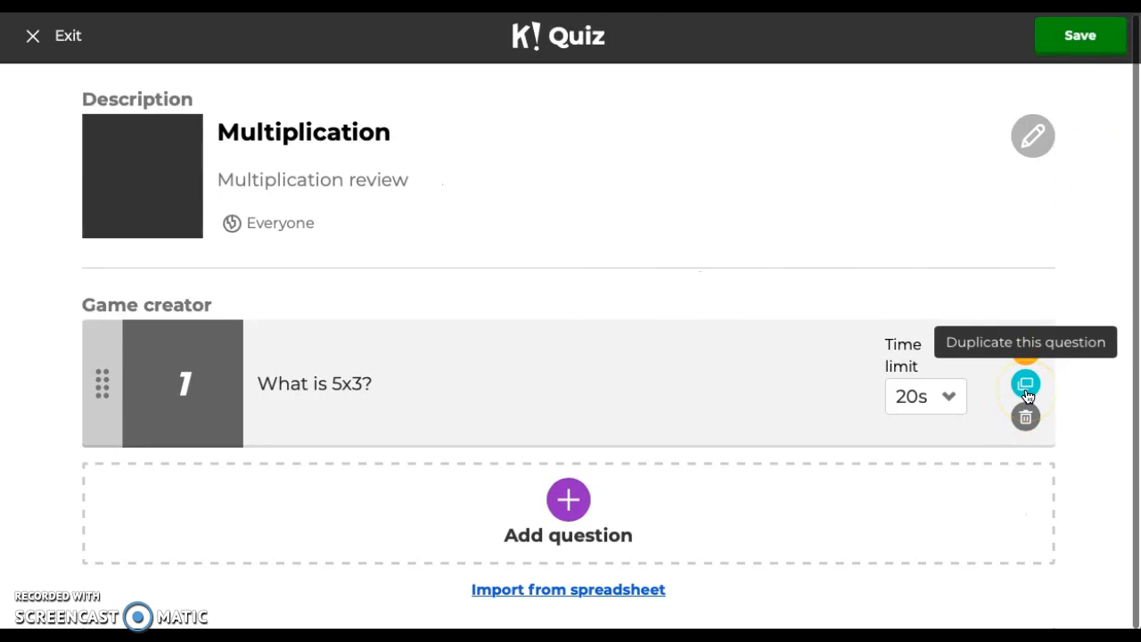
Add a second question reading "5x1=".
{"action": "left_click", "coordinate": [570, 495]}
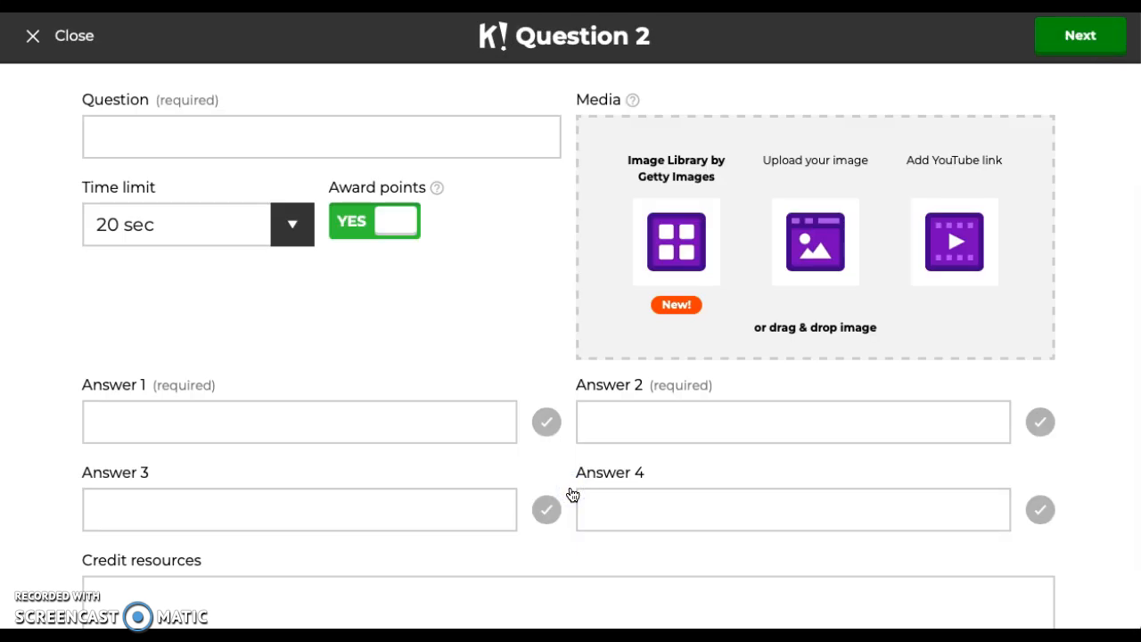
{"action": "left_click", "coordinate": [322, 134]}
{"action": "type", "text": "5x1="}
Fill in answers 1 to 4 as 1, 5, 0 and 10, and mark 5 as the correct answer.
{"action": "left_click", "coordinate": [291, 408]}
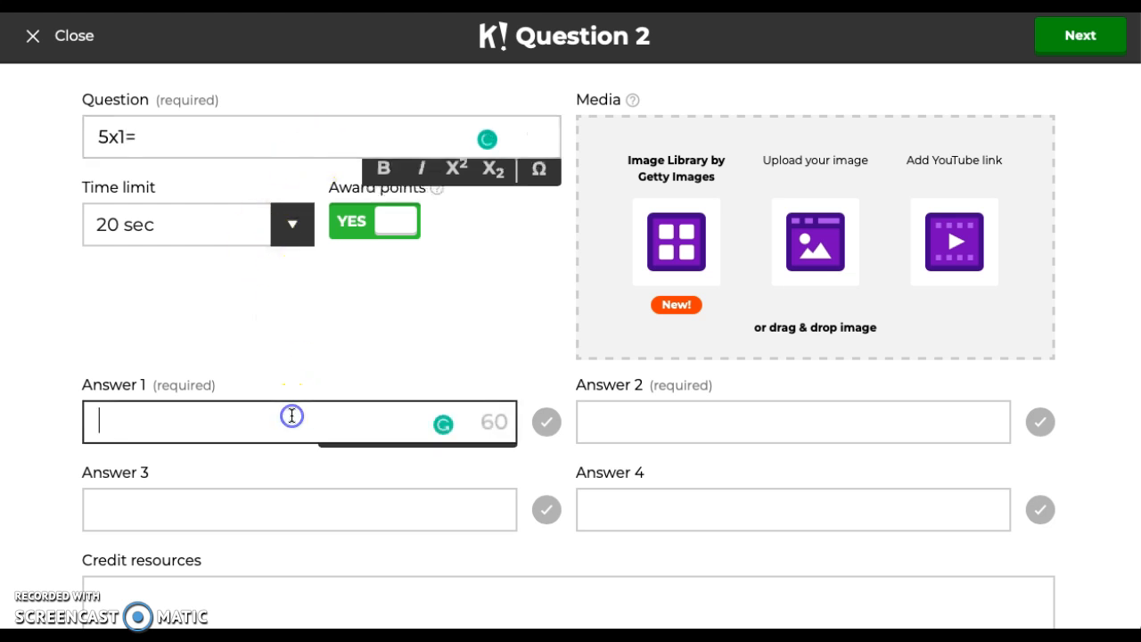
{"action": "type", "text": "1"}
{"action": "left_click", "coordinate": [675, 411]}
{"action": "type", "text": "5"}
{"action": "left_click", "coordinate": [453, 499]}
{"action": "type", "text": "0"}
{"action": "left_click", "coordinate": [607, 504]}
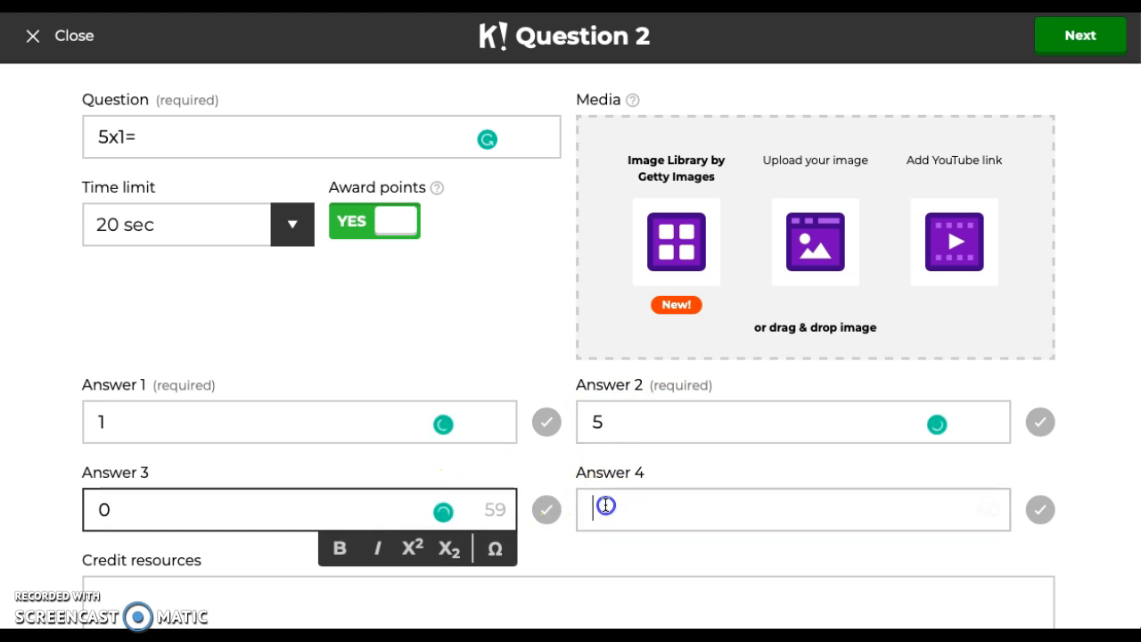
{"action": "type", "text": "10"}
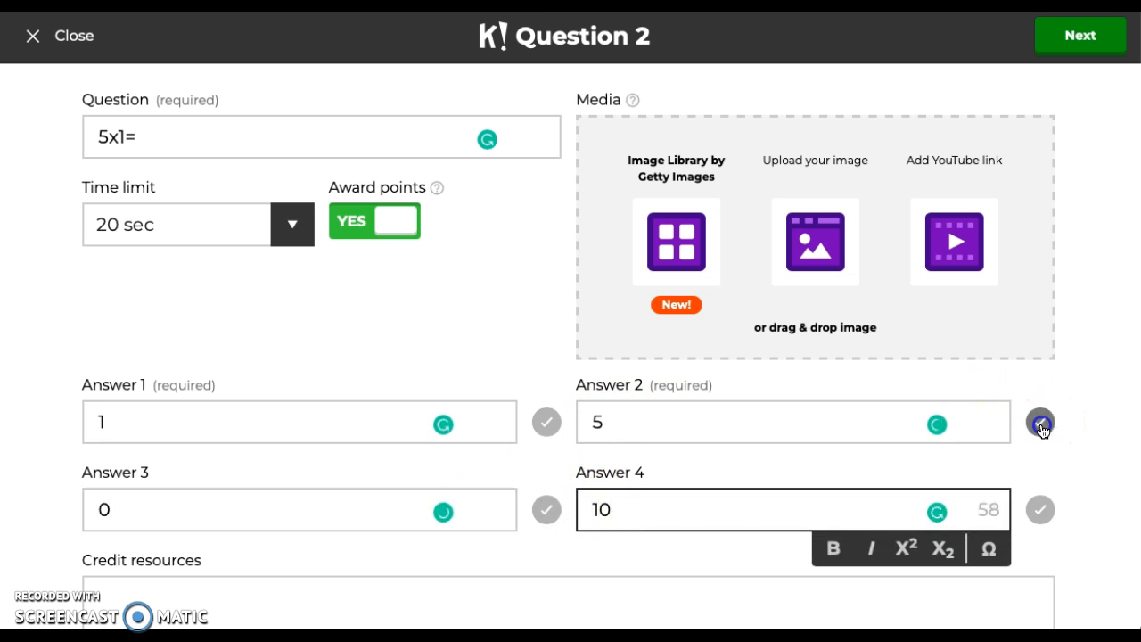
{"action": "left_click", "coordinate": [1040, 421]}
Inspect question 2's image upload dialog, search the Getty Images library for "5", and close the library.
{"action": "left_click", "coordinate": [836, 249]}
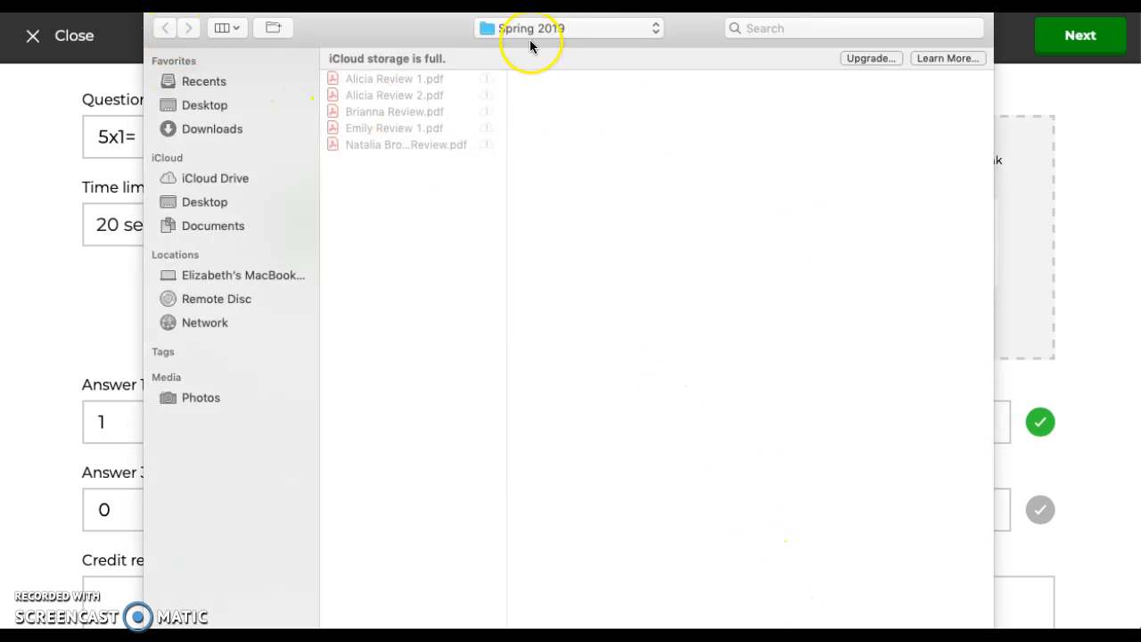
{"action": "key", "text": "Escape"}
{"action": "left_click", "coordinate": [675, 233]}
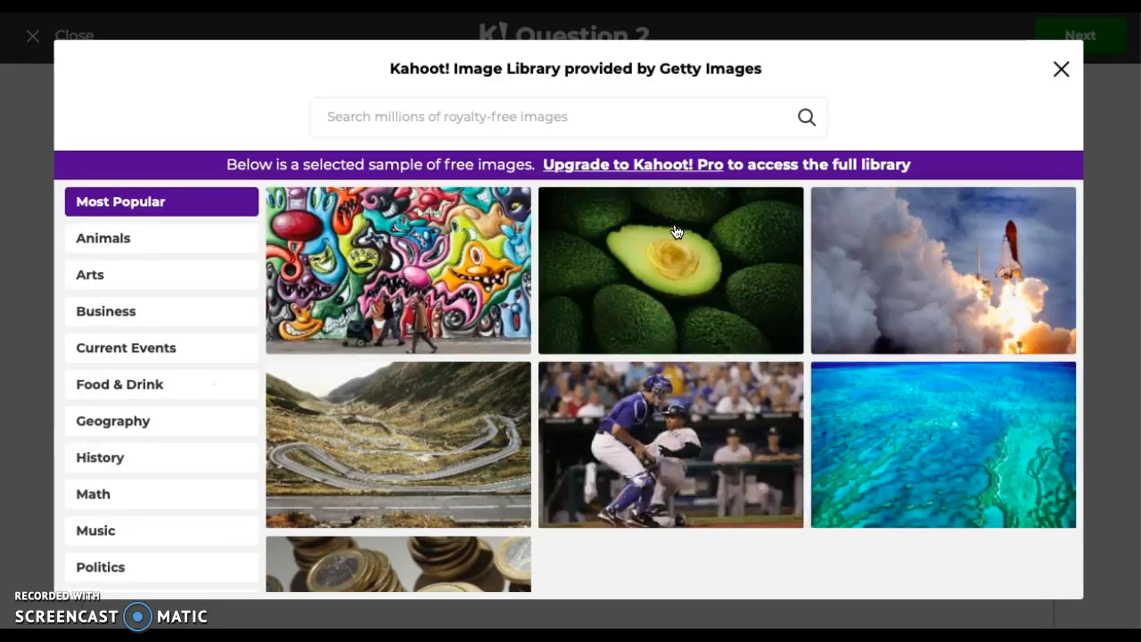
{"action": "left_click", "coordinate": [435, 129]}
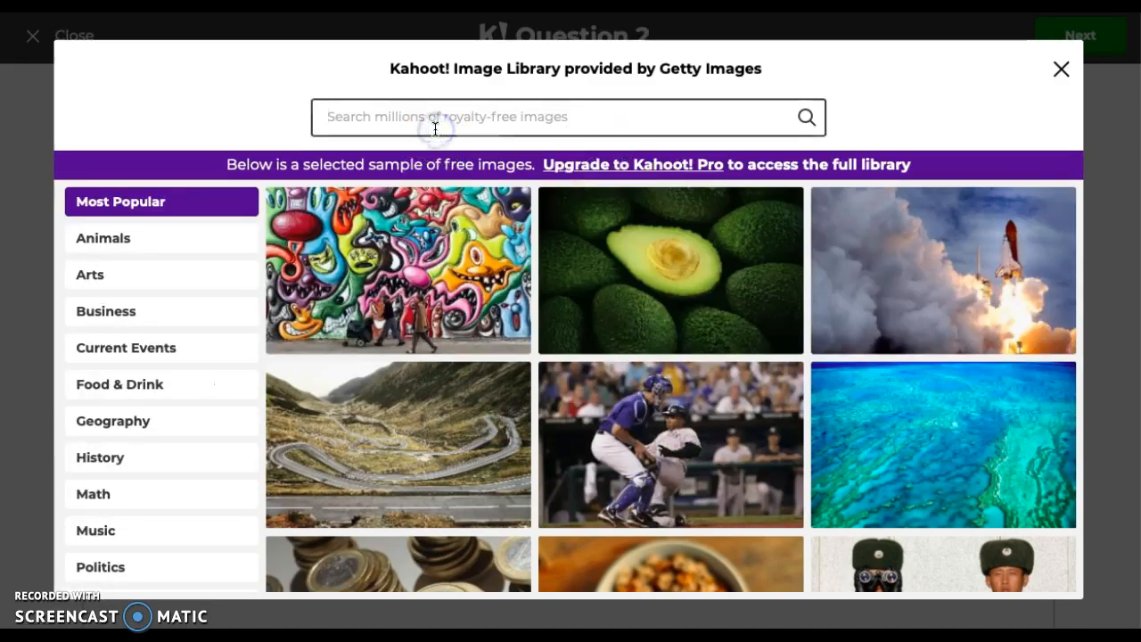
{"action": "type", "text": "5"}
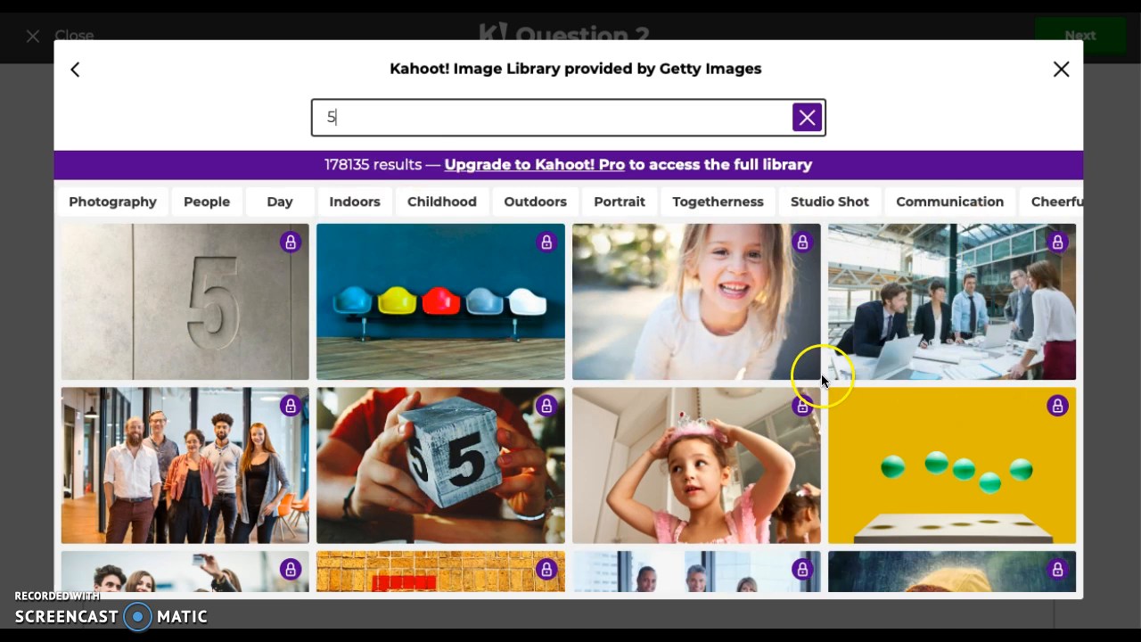
{"action": "left_click", "coordinate": [1060, 70]}
Inspect question 2's YouTube video option, including its link, start time and end time fields.
{"action": "left_click", "coordinate": [953, 238]}
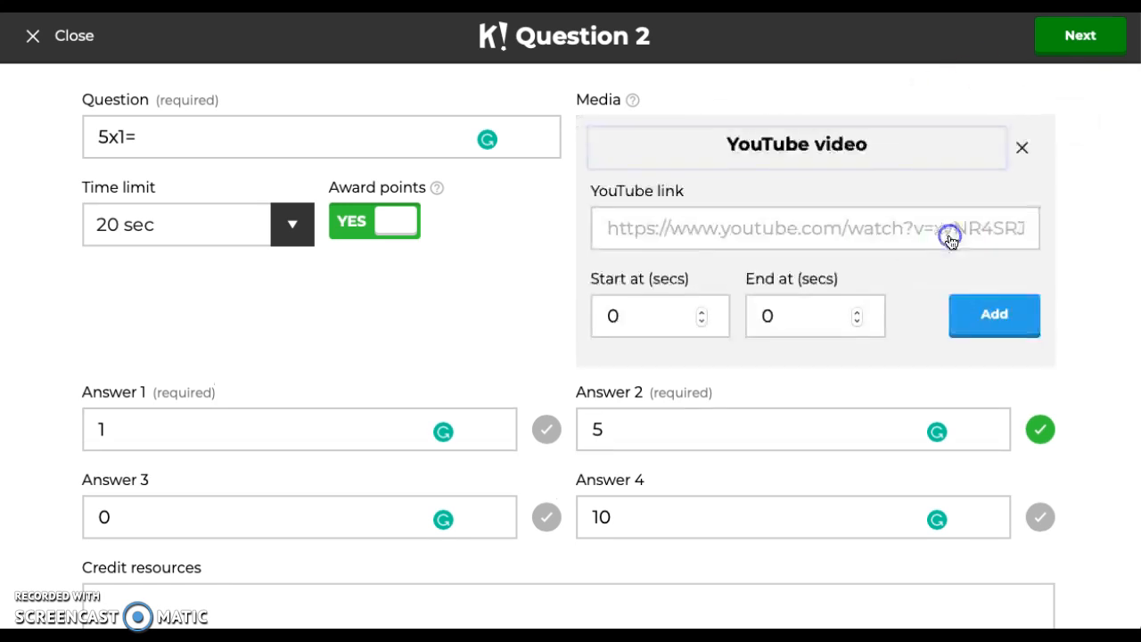
{"action": "left_click", "coordinate": [647, 318]}
{"action": "left_click", "coordinate": [816, 300]}
{"action": "scroll", "coordinate": [995, 306], "scroll_direction": "down", "scroll_amount": 1}
Finish question 2, save the Multiplication quiz, and return to the list of own kahoots.
{"action": "left_click", "coordinate": [1118, 30]}
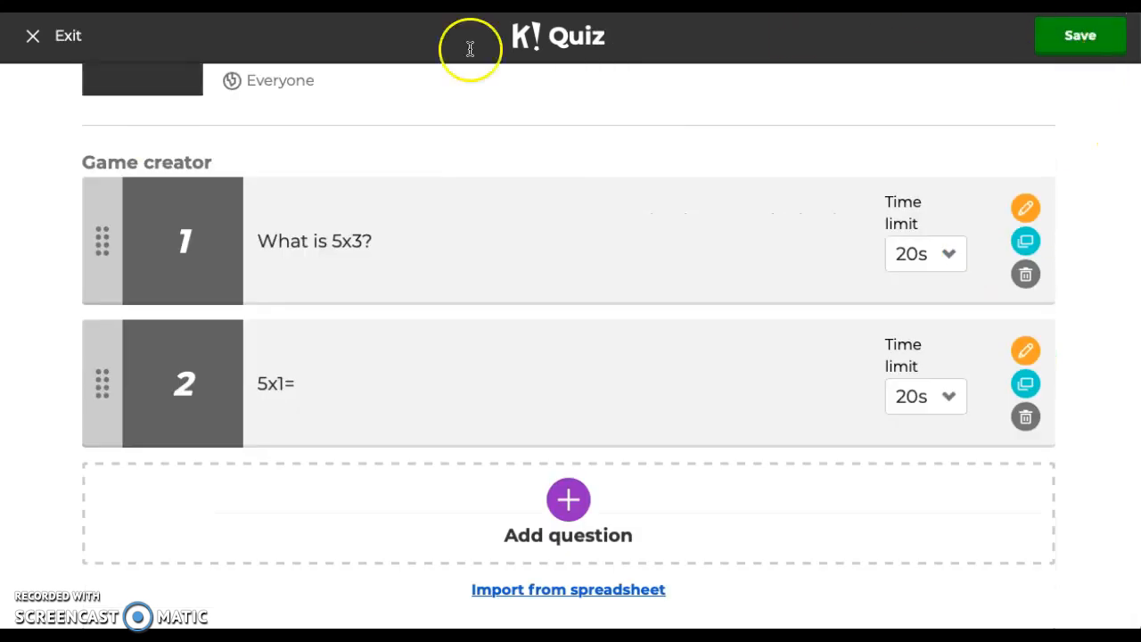
{"action": "scroll", "coordinate": [158, 473], "scroll_direction": "up", "scroll_amount": 3}
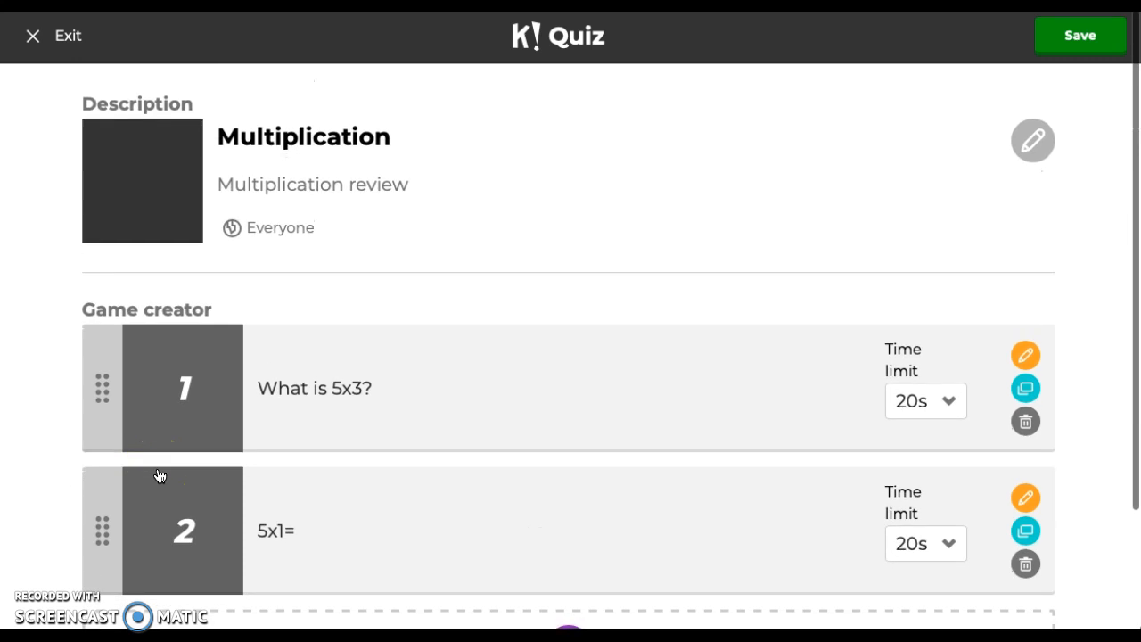
{"action": "left_click", "coordinate": [1081, 38]}
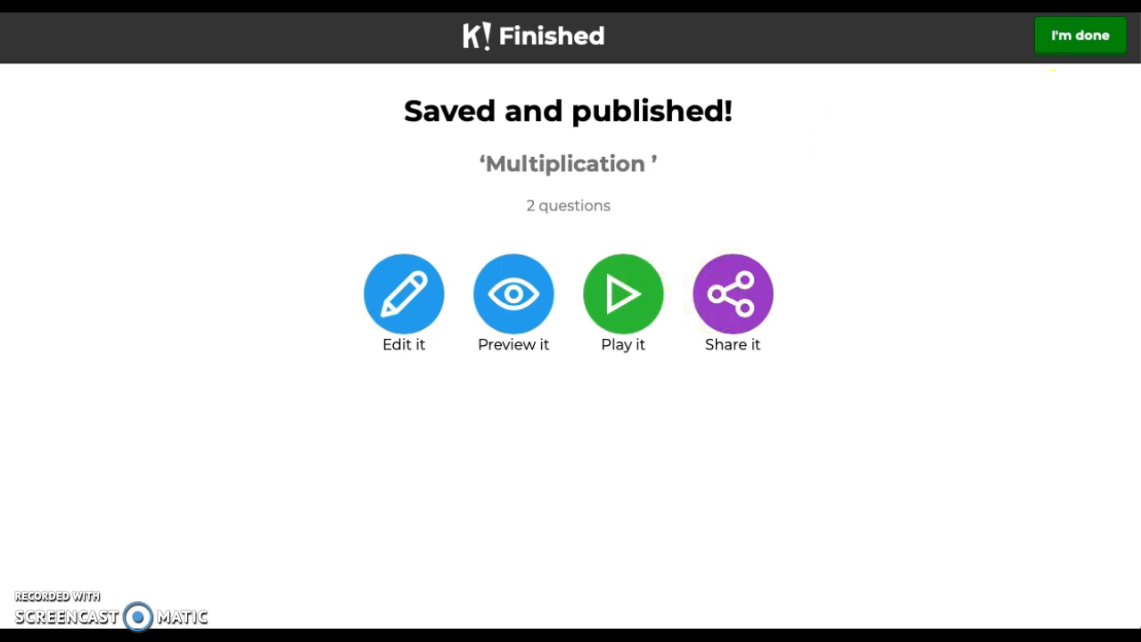
{"action": "left_click", "coordinate": [1105, 40]}
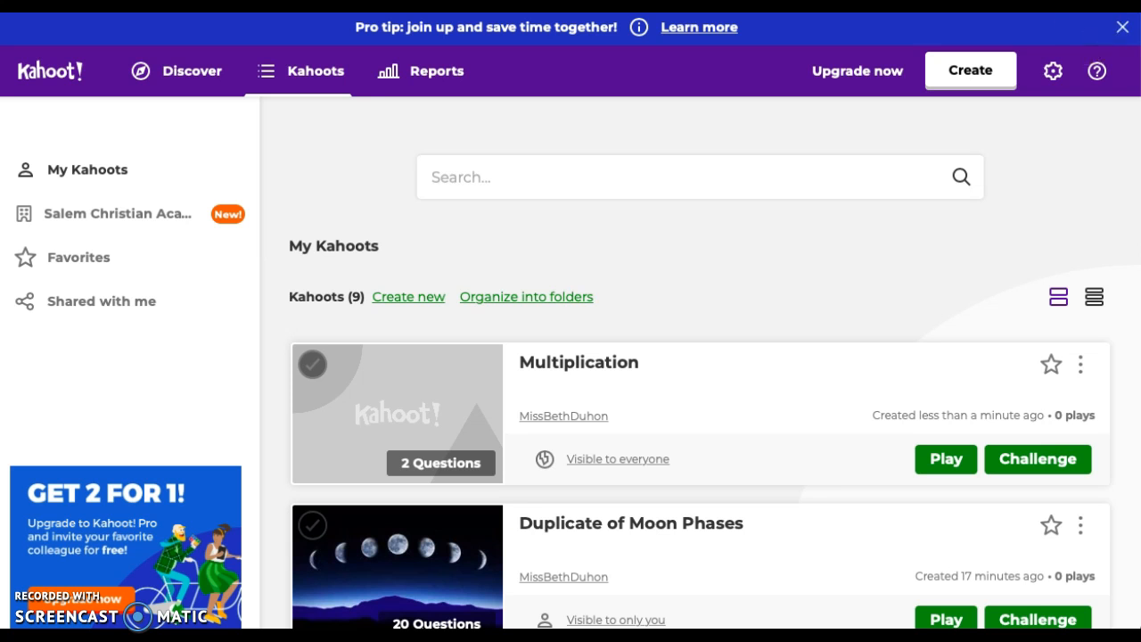
Search the public kahoots for "long division".
{"action": "left_click", "coordinate": [193, 70]}
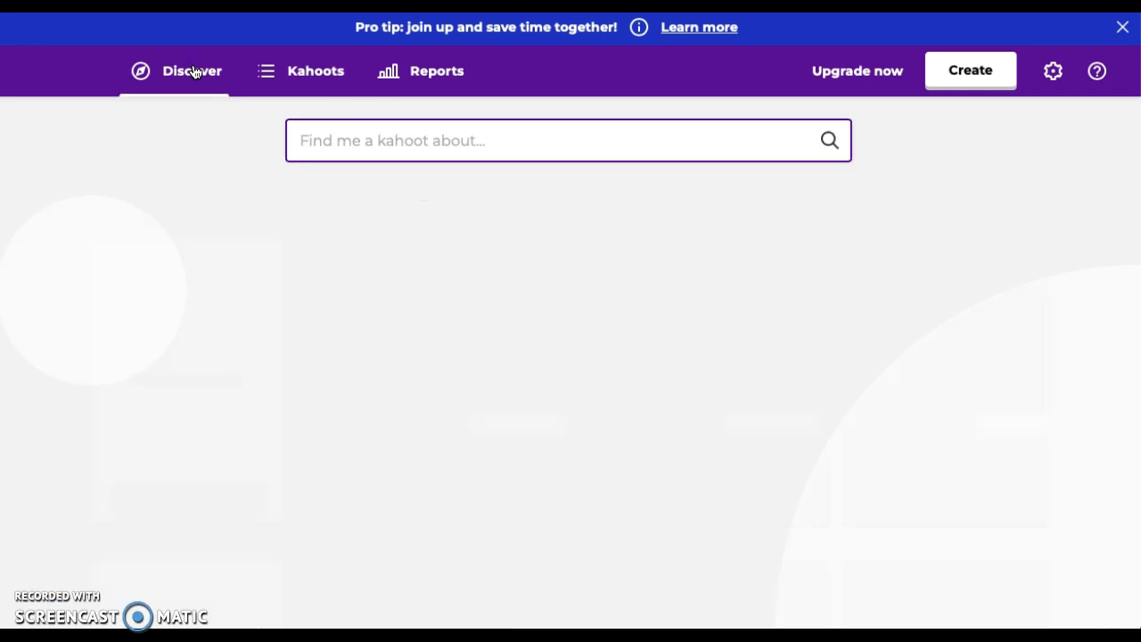
{"action": "left_click", "coordinate": [456, 148]}
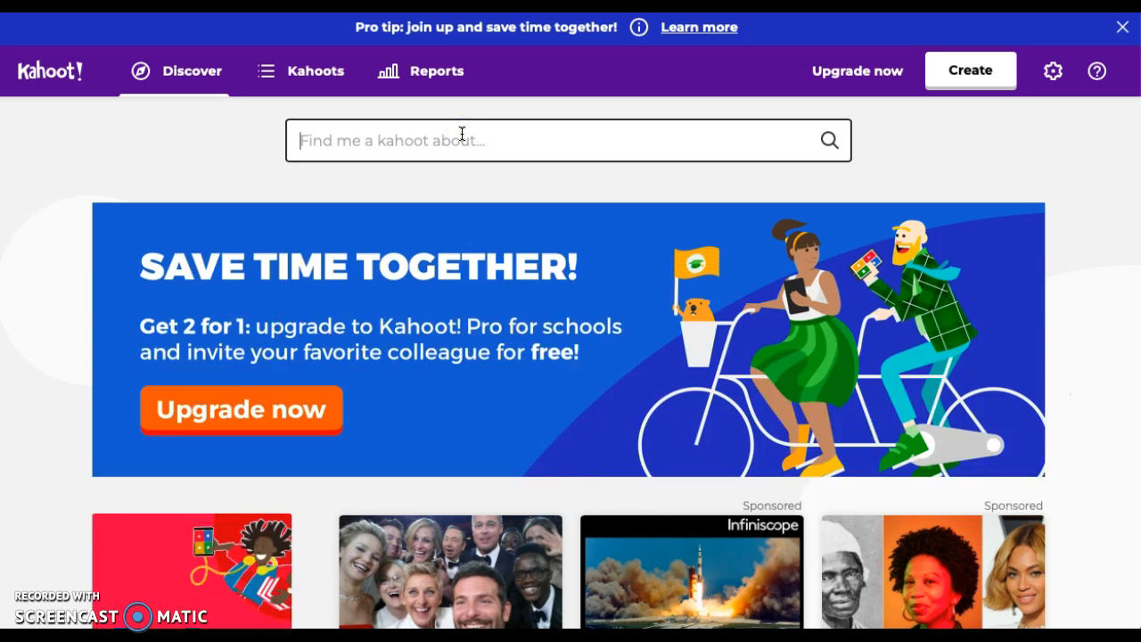
{"action": "type", "text": "long divisi"}
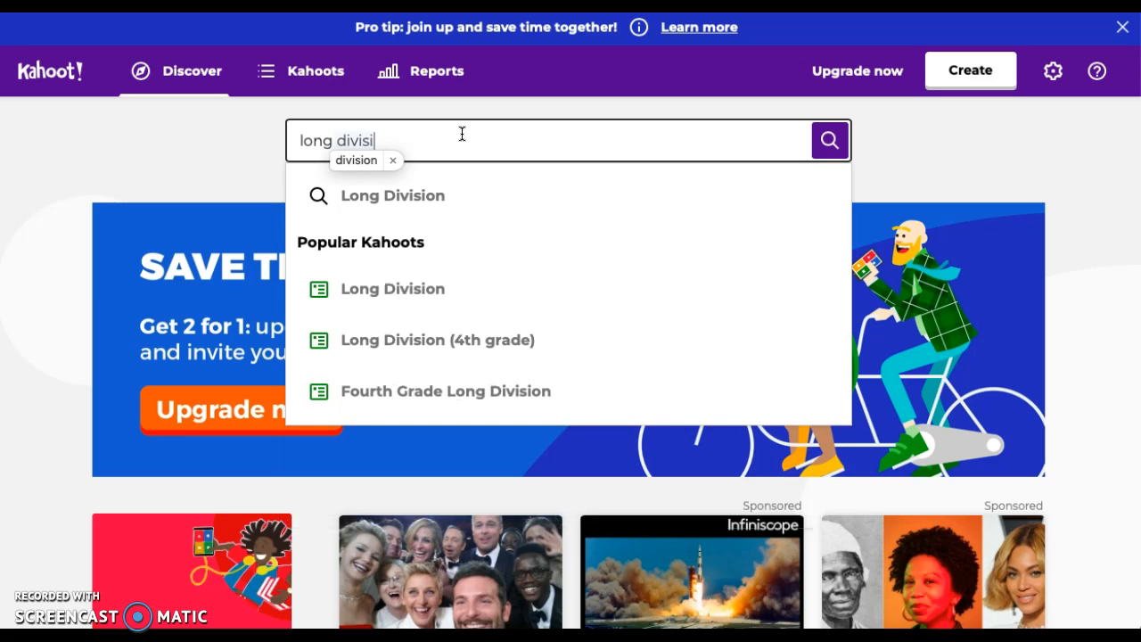
{"action": "type", "text": "on"}
{"action": "key", "text": "Return"}
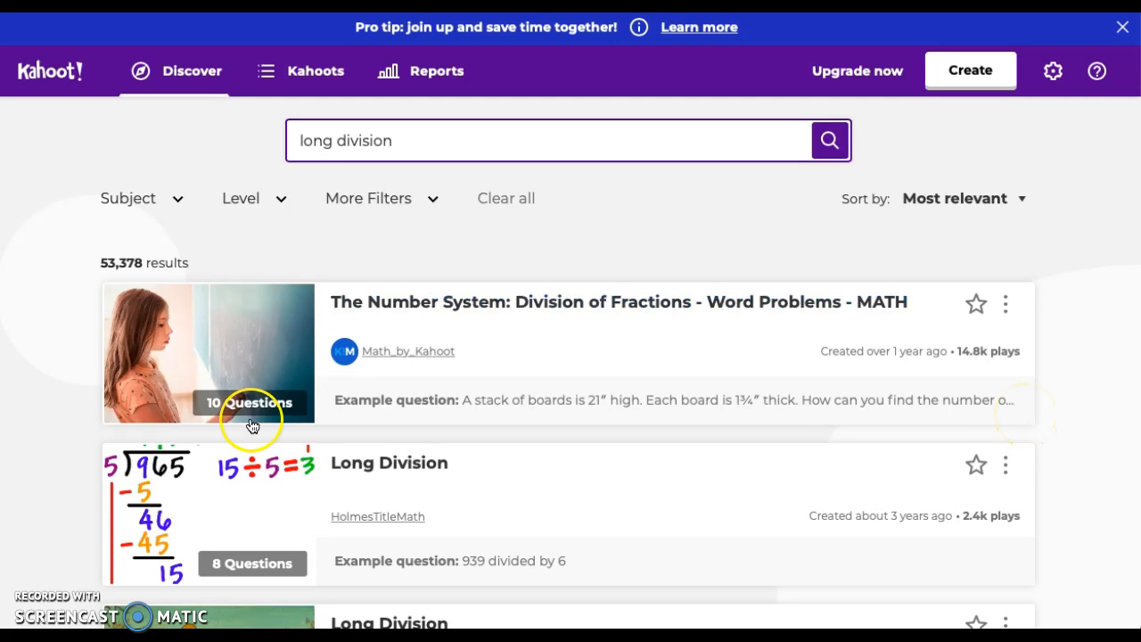
Open "The Number System: Division of Fractions - Word Problems - MATH" from the search results and review its questions.
{"action": "left_click", "coordinate": [436, 304]}
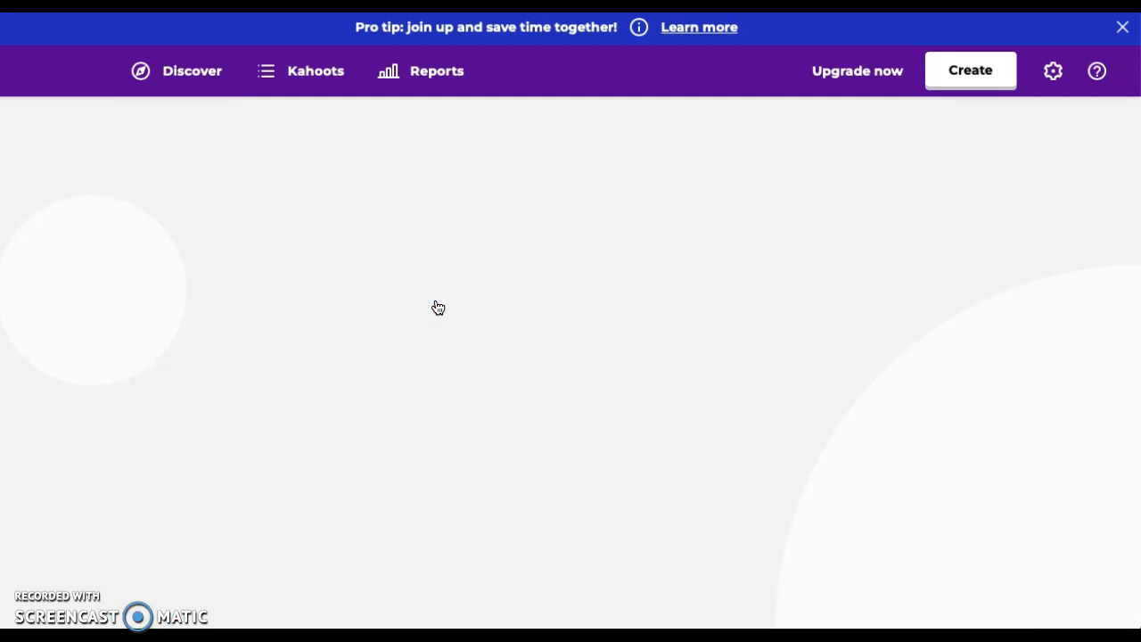
{"action": "scroll", "coordinate": [436, 307], "scroll_direction": "down", "scroll_amount": 1}
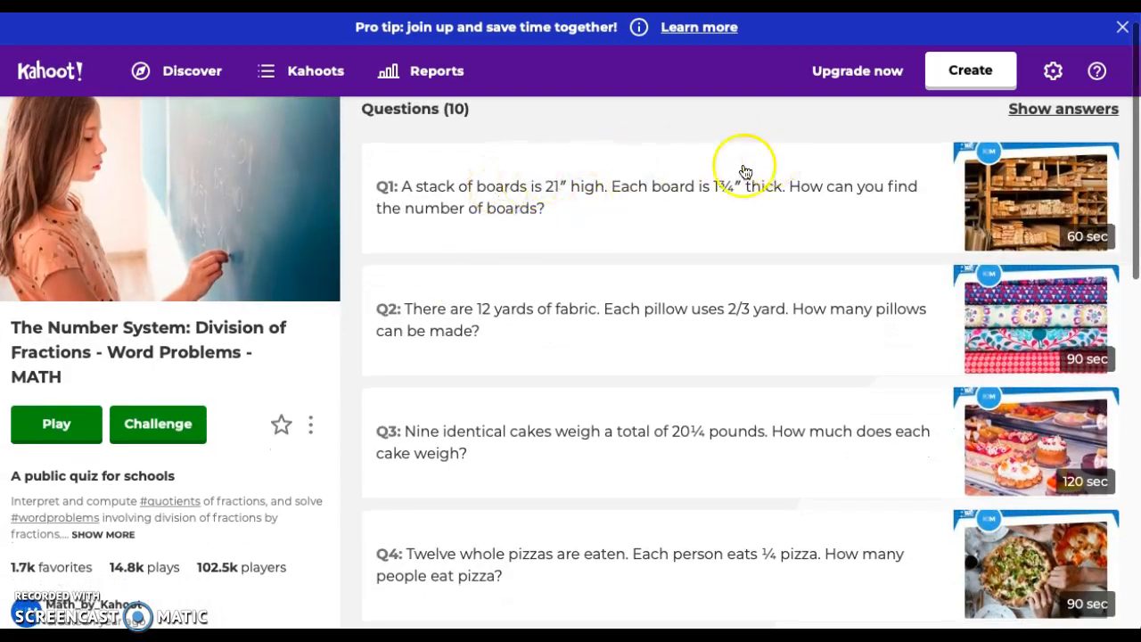
{"action": "scroll", "coordinate": [739, 343], "scroll_direction": "down", "scroll_amount": 2}
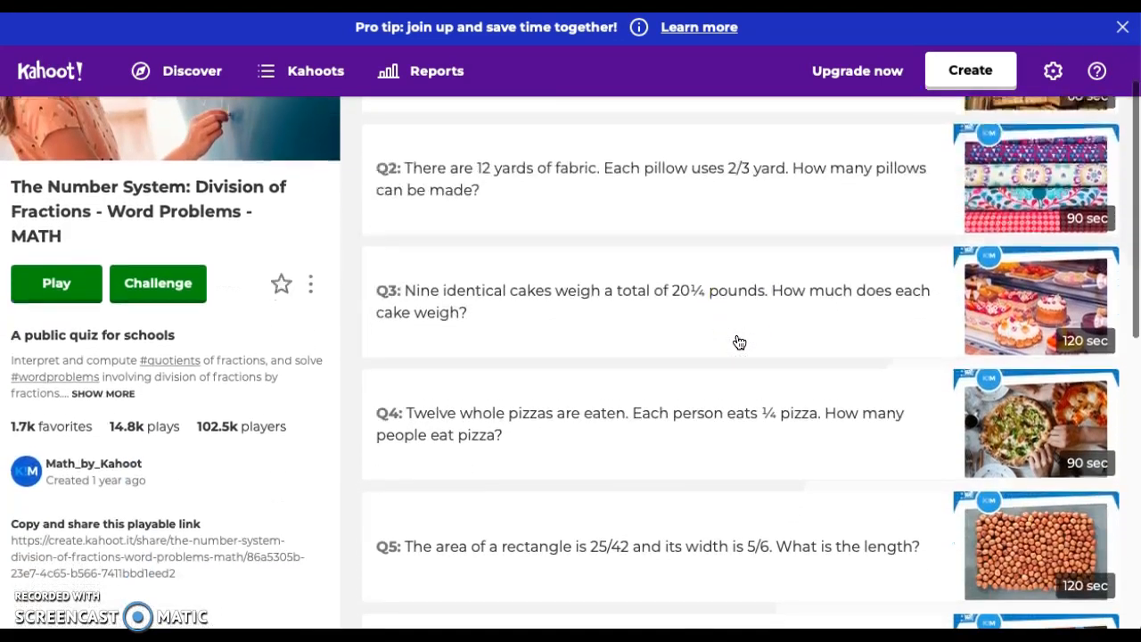
{"action": "scroll", "coordinate": [739, 342], "scroll_direction": "down", "scroll_amount": 2}
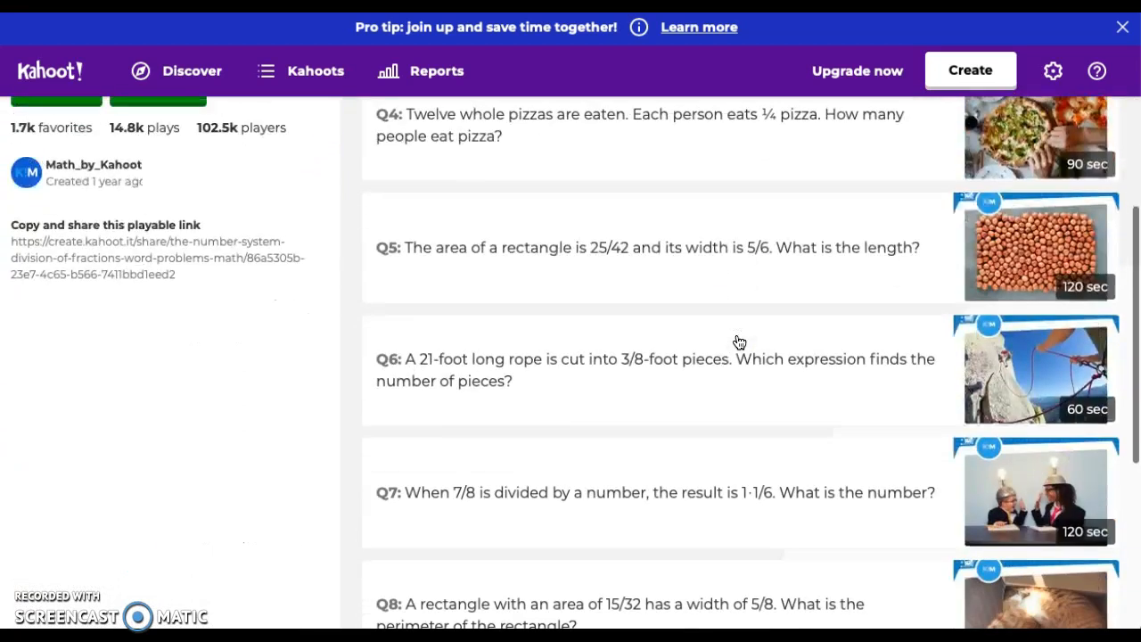
{"action": "scroll", "coordinate": [739, 342], "scroll_direction": "up", "scroll_amount": 3}
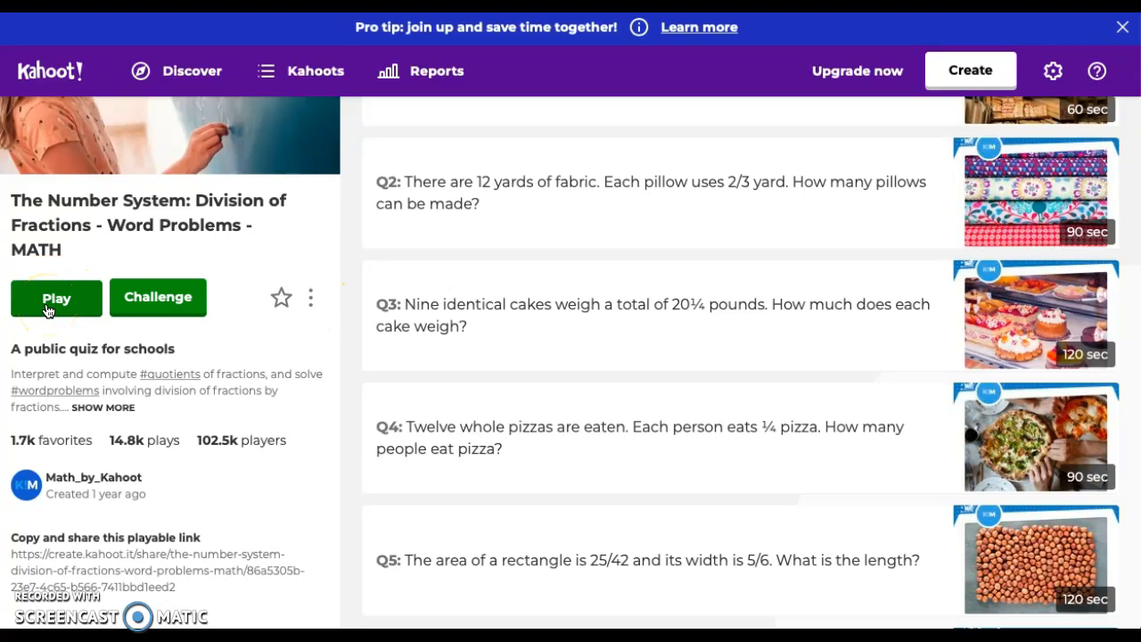
Duplicate the Division of Fractions quiz into own kahoots and open the copy for editing.
{"action": "left_click", "coordinate": [311, 299]}
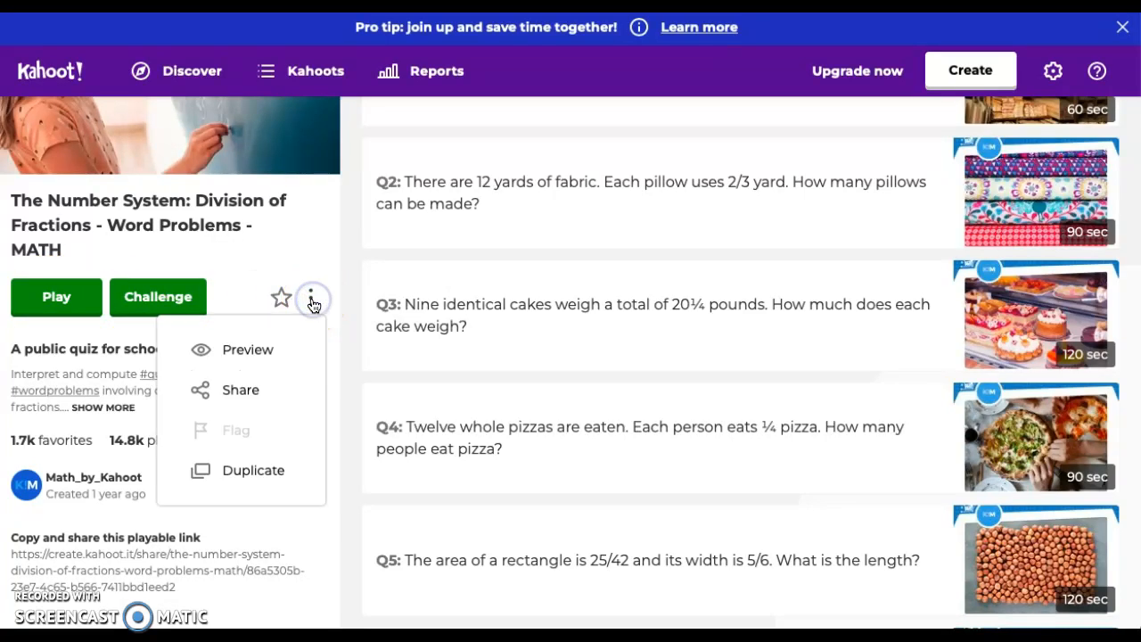
{"action": "left_click", "coordinate": [271, 472]}
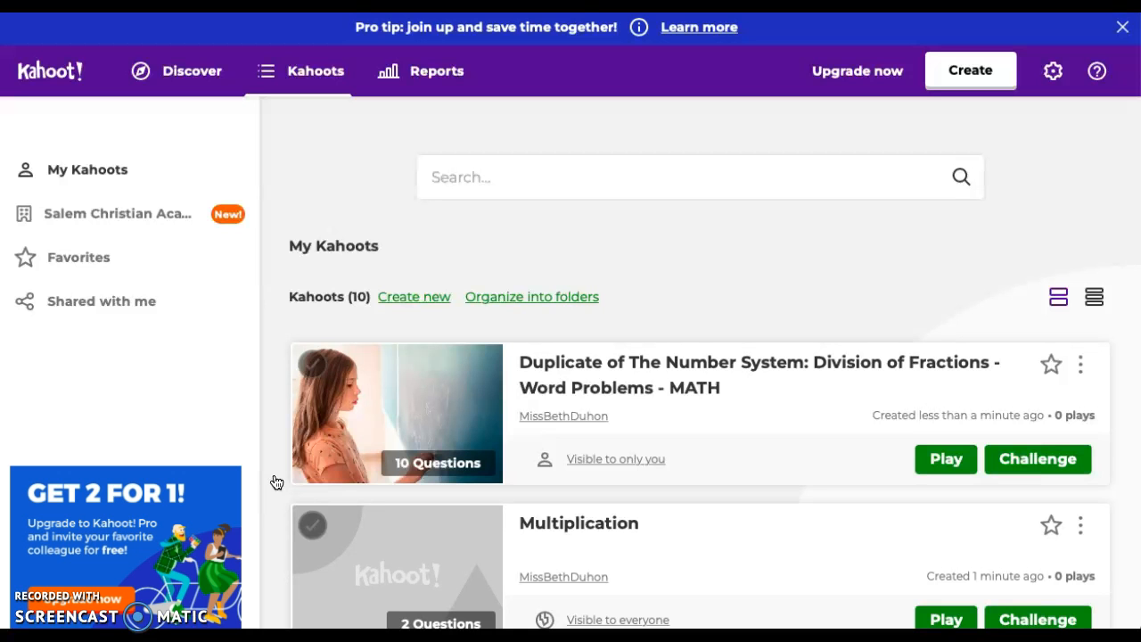
{"action": "left_click", "coordinate": [1080, 364]}
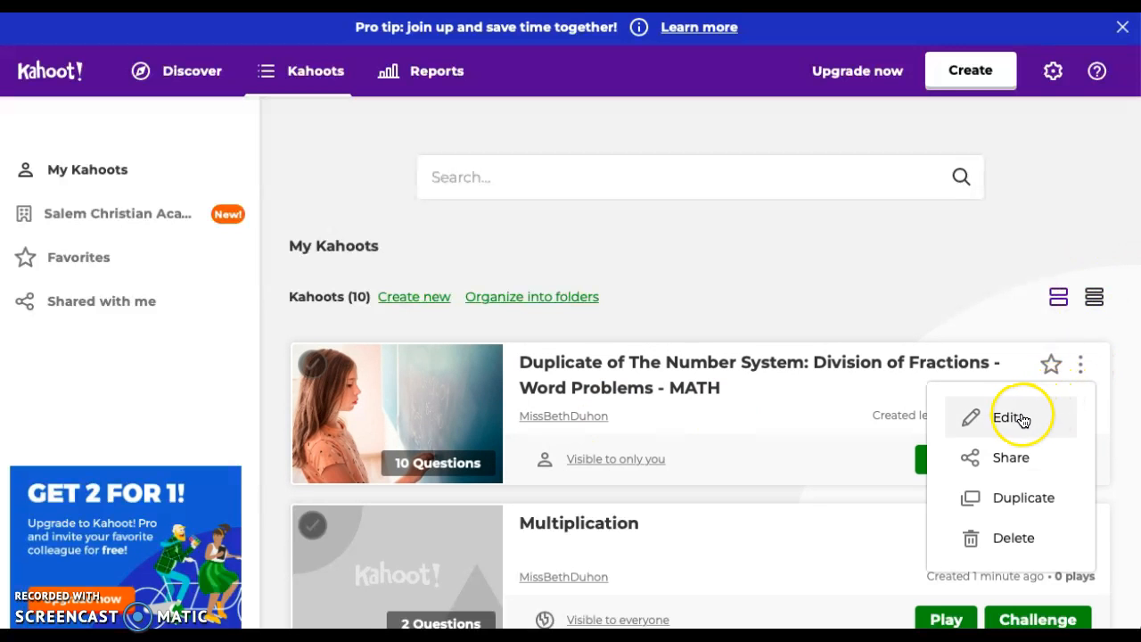
{"action": "left_click", "coordinate": [1014, 415]}
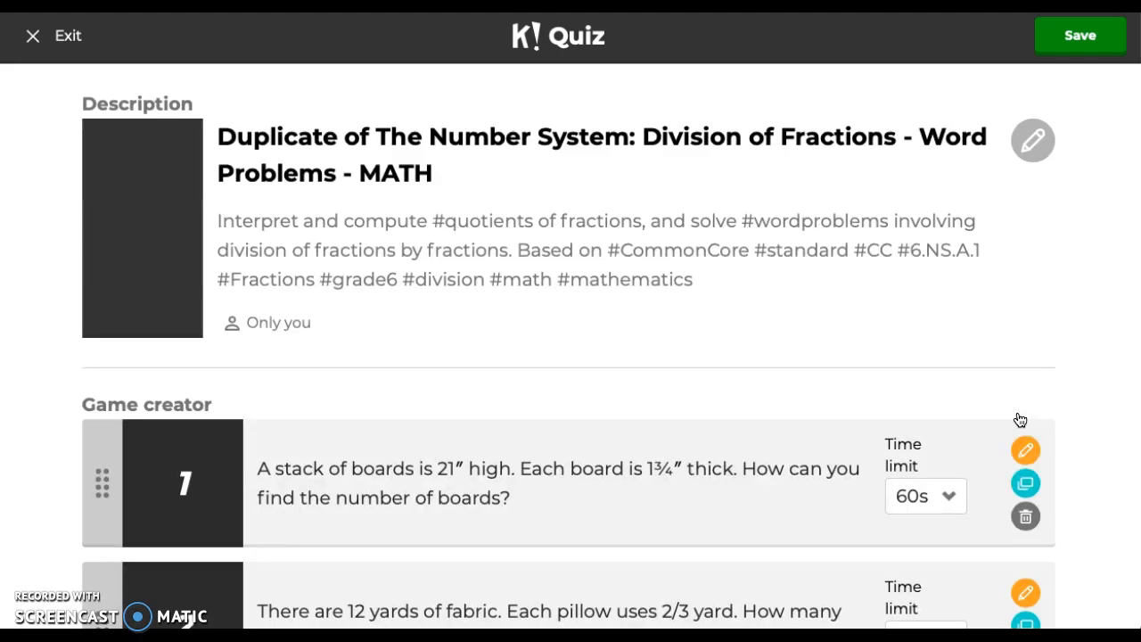
Review the duplicated quiz's questions and their editing options, save the copy, and finish editing.
{"action": "scroll", "coordinate": [1020, 420], "scroll_direction": "down", "scroll_amount": 3}
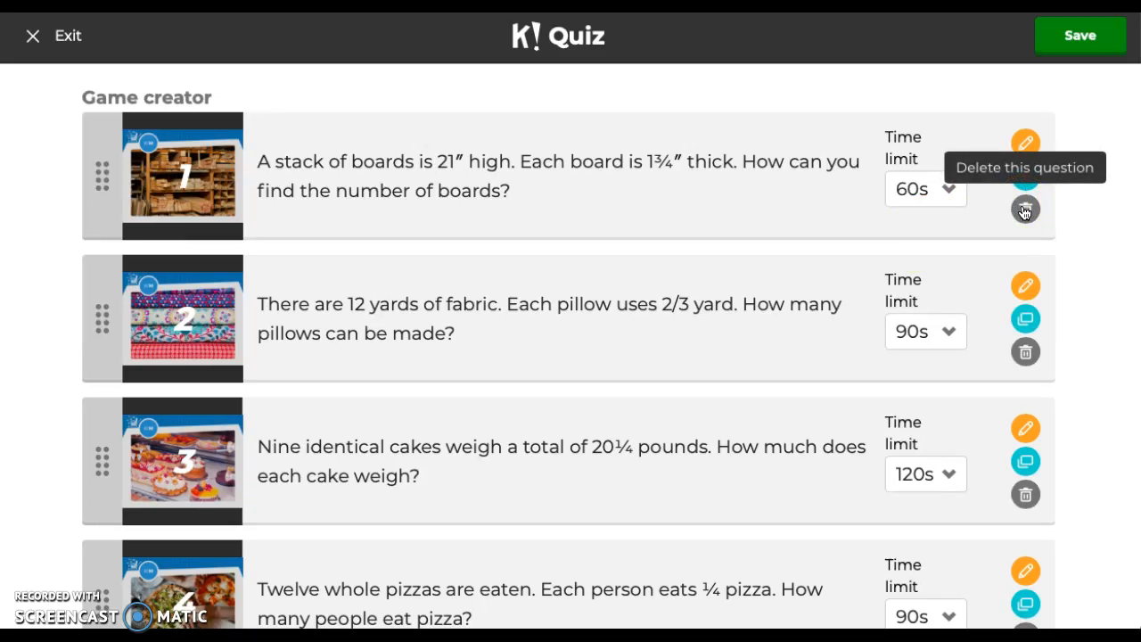
{"action": "left_click", "coordinate": [1110, 49]}
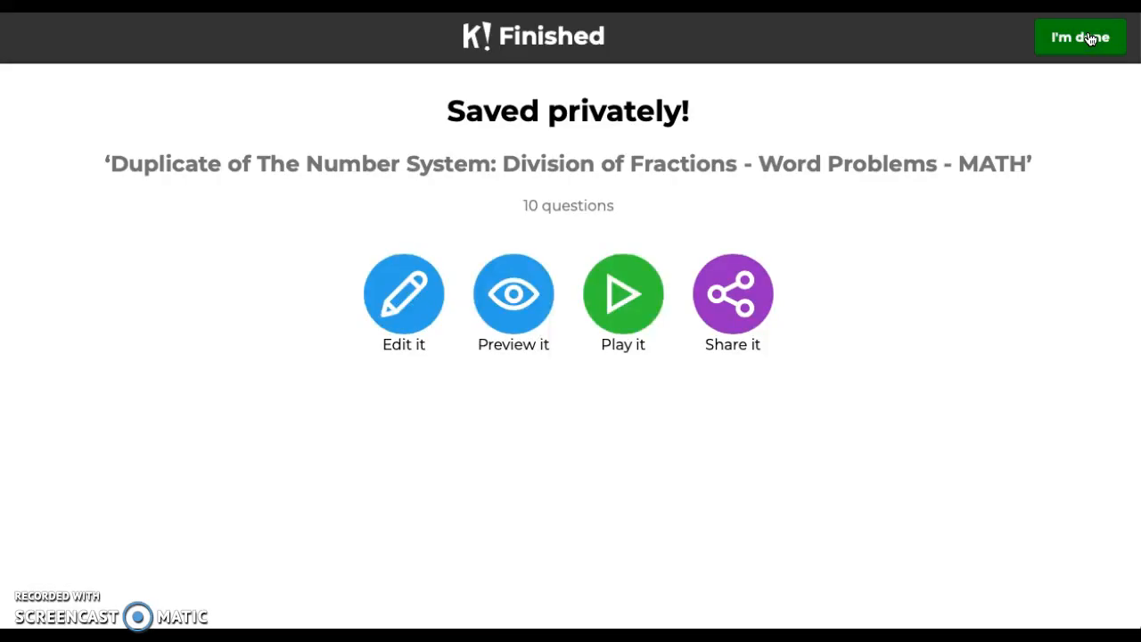
{"action": "left_click", "coordinate": [1090, 38]}
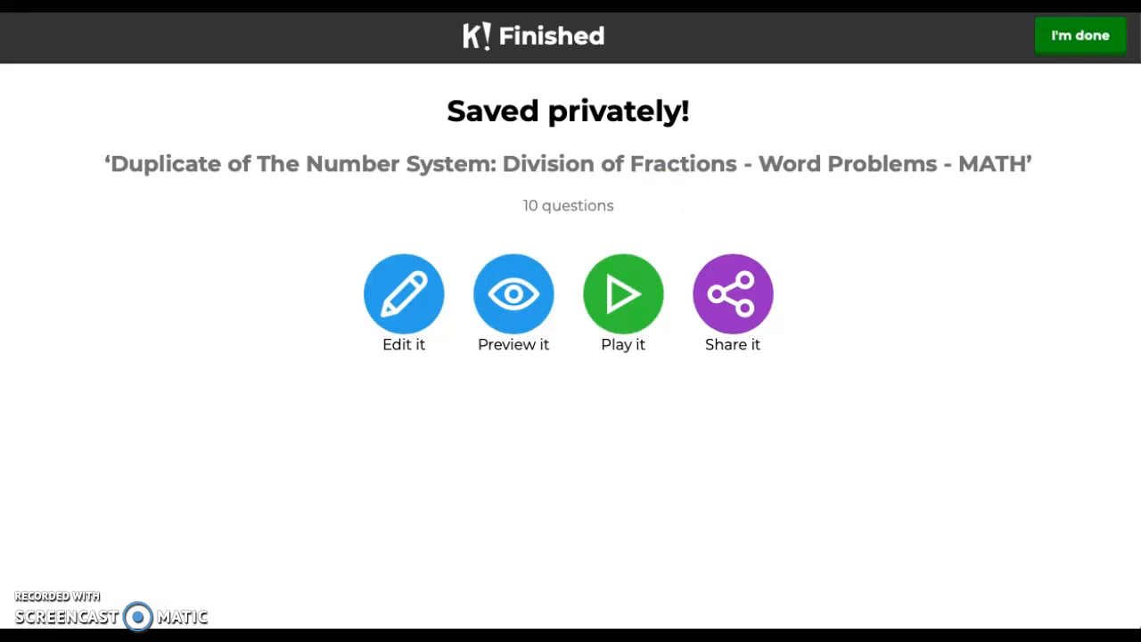